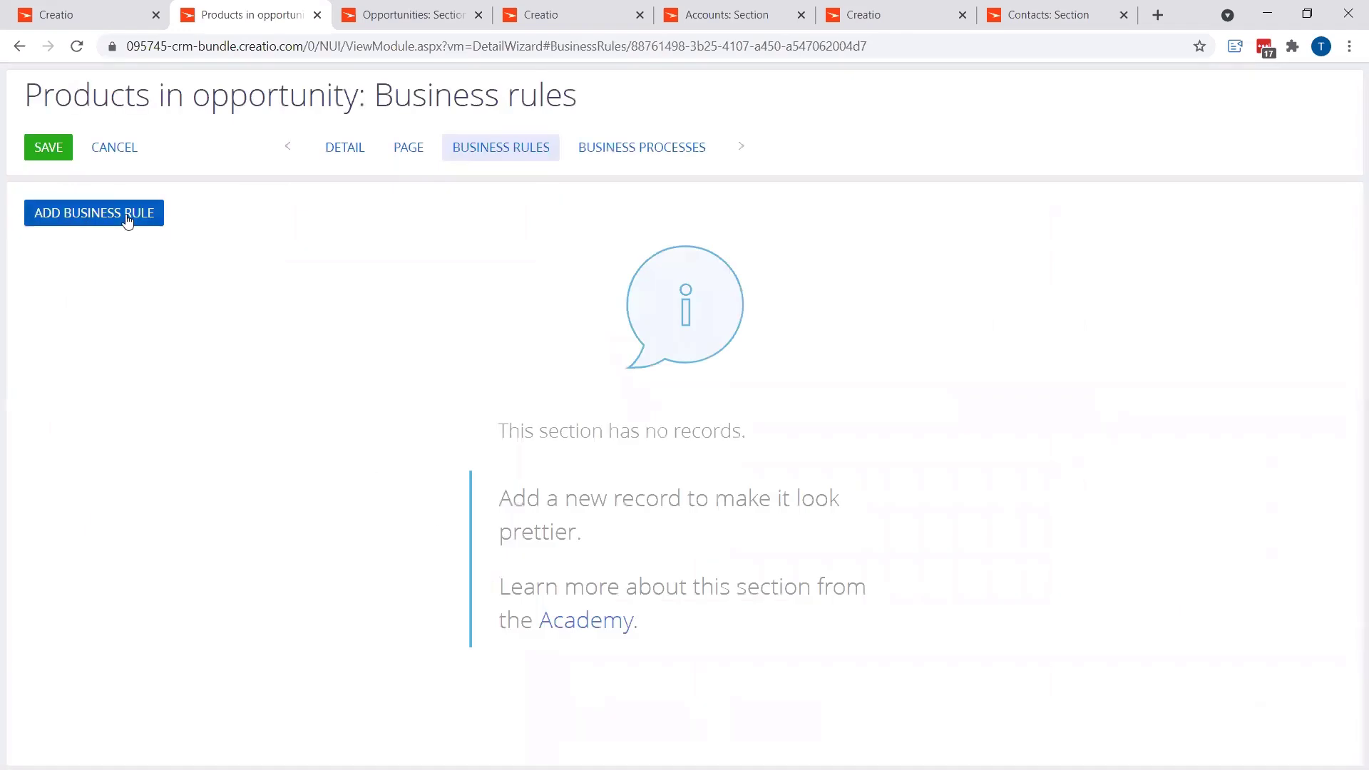
Step: Add a business rule with a Set field value action that populates the Discount $ field
click(127, 221)
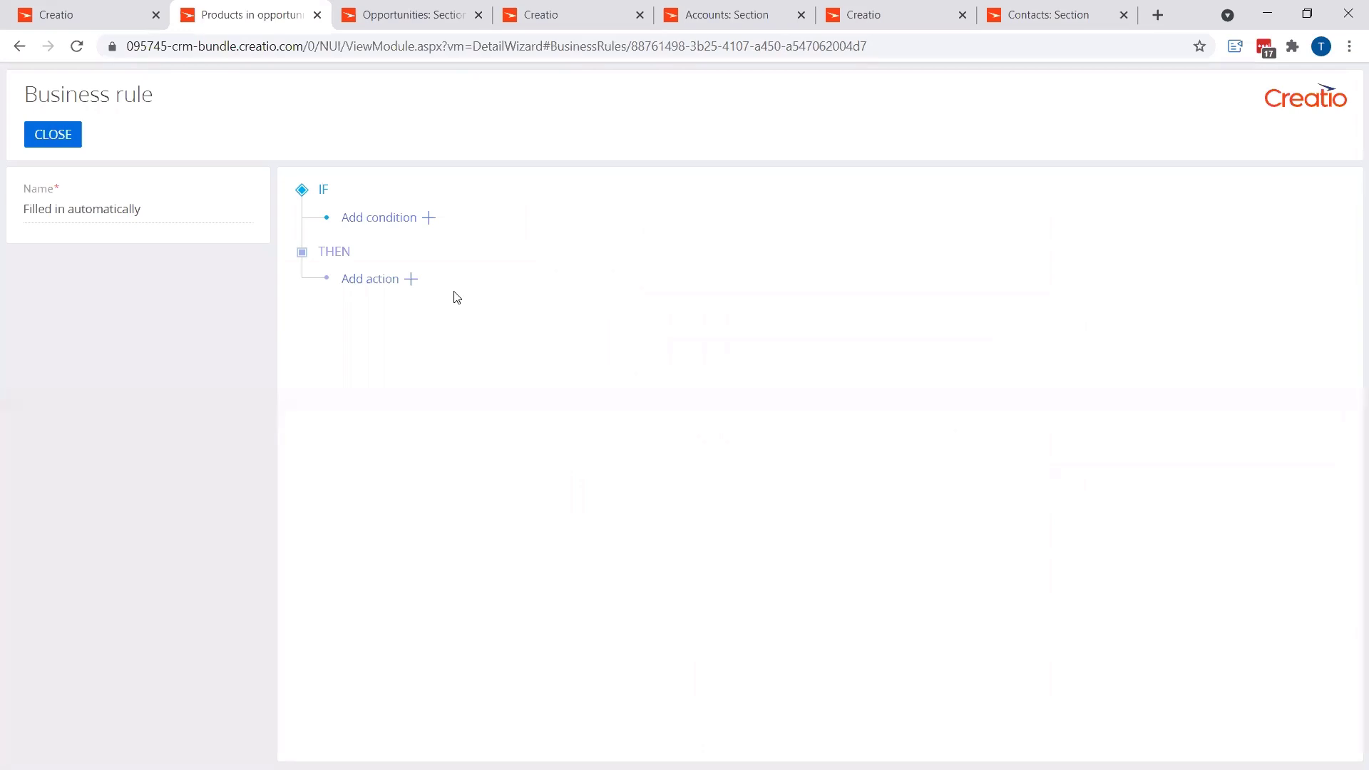
click(412, 280)
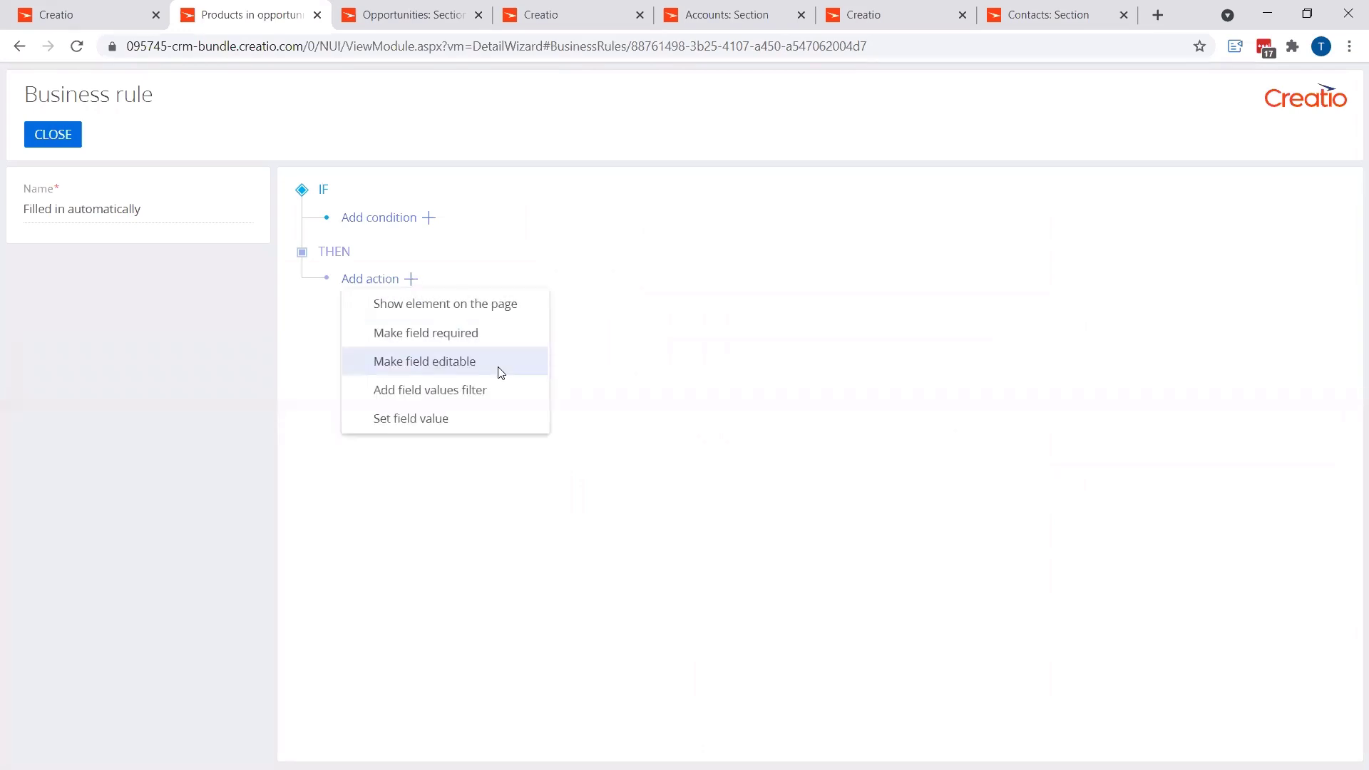
click(415, 421)
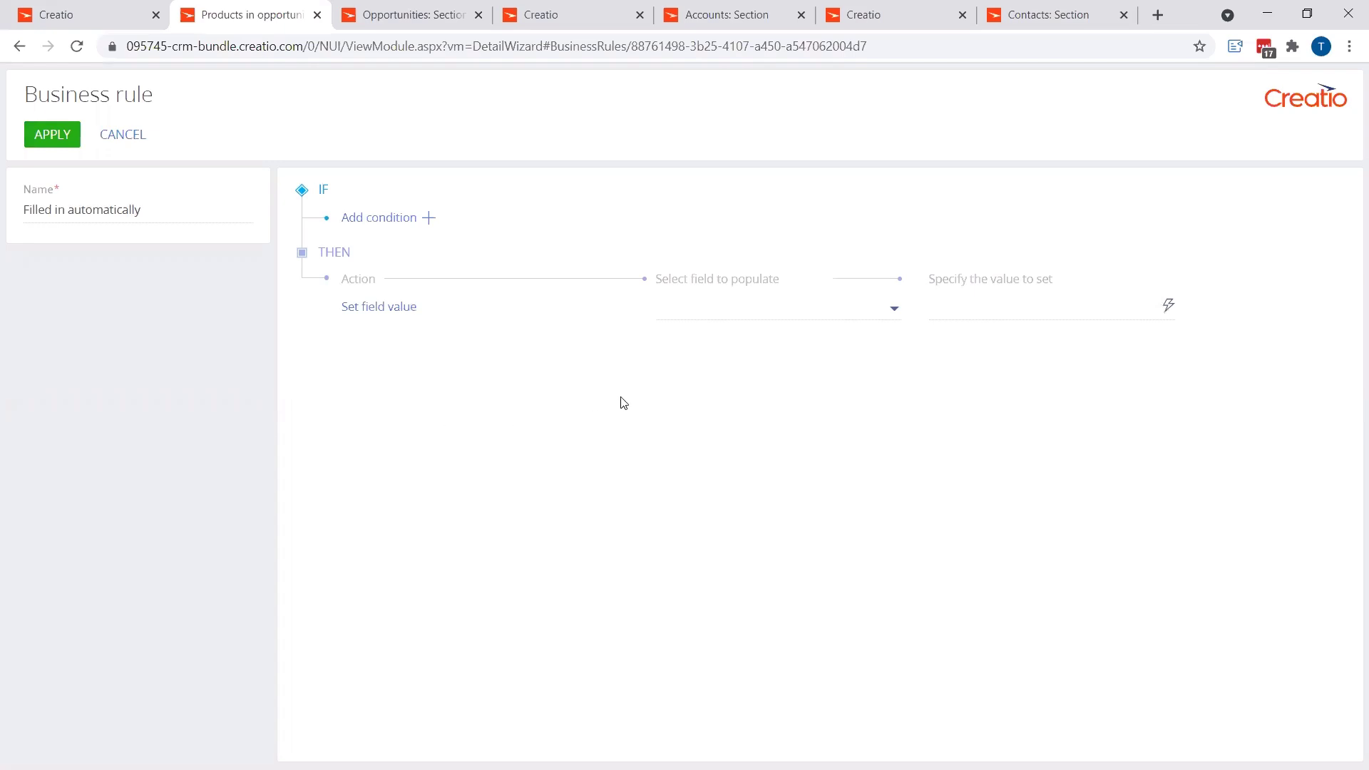
click(733, 309)
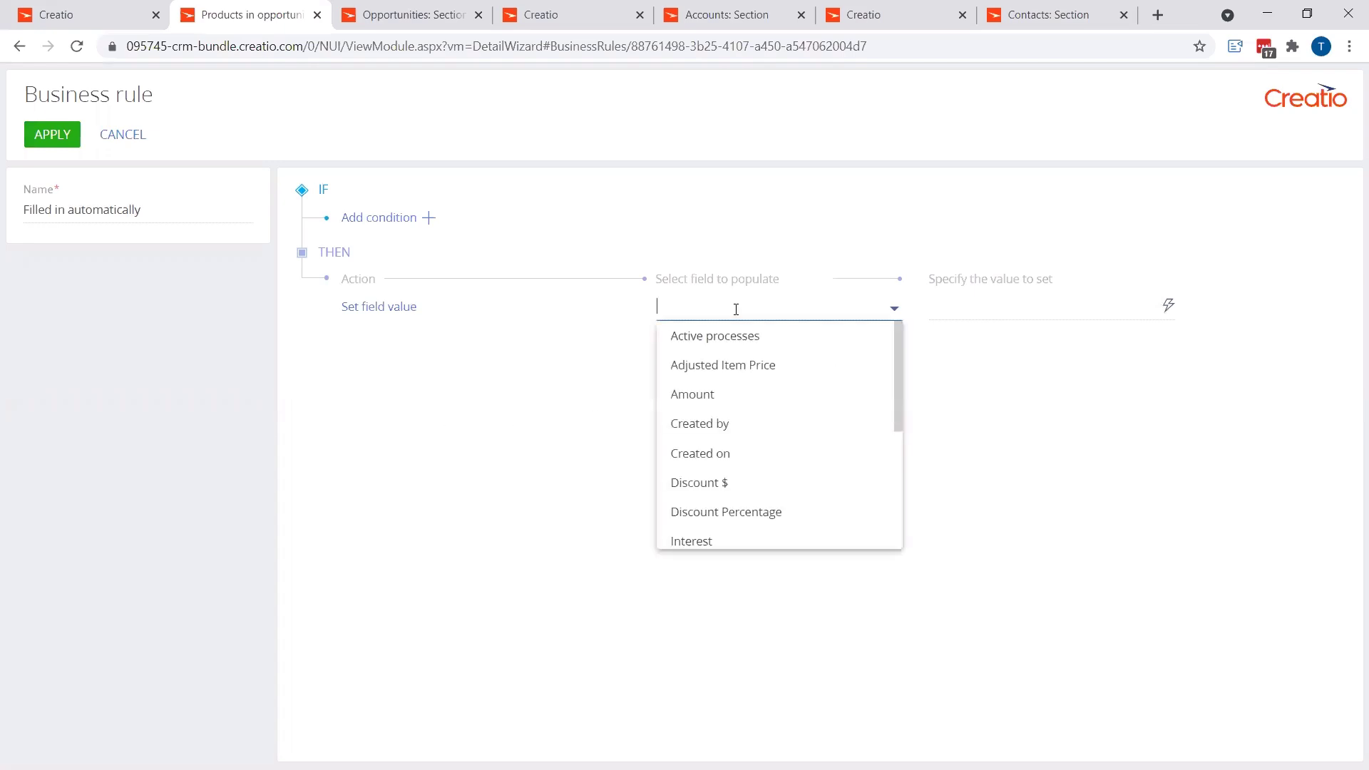
click(724, 484)
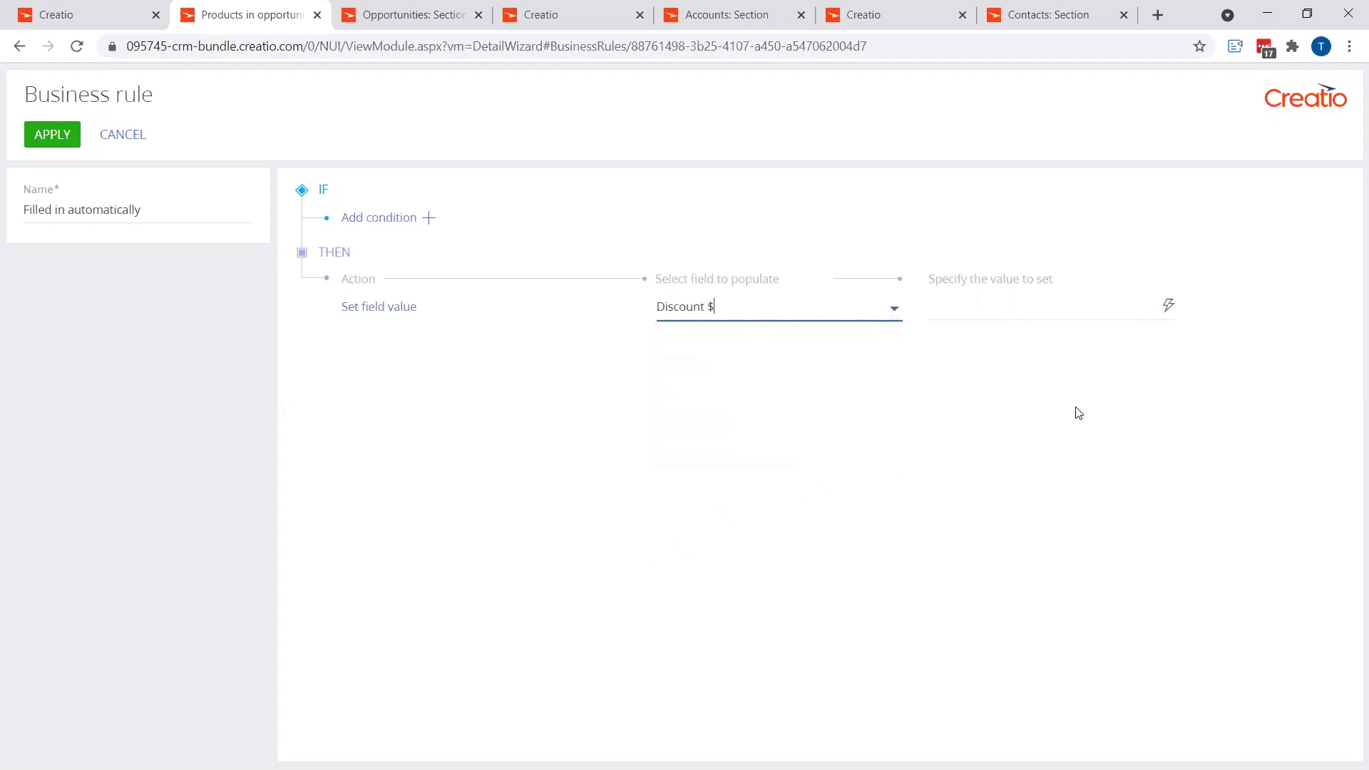
Step: Build the formula expression [Discount Percentage] / 100 * [Price] as the value to set for Discount $
click(1168, 306)
click(984, 365)
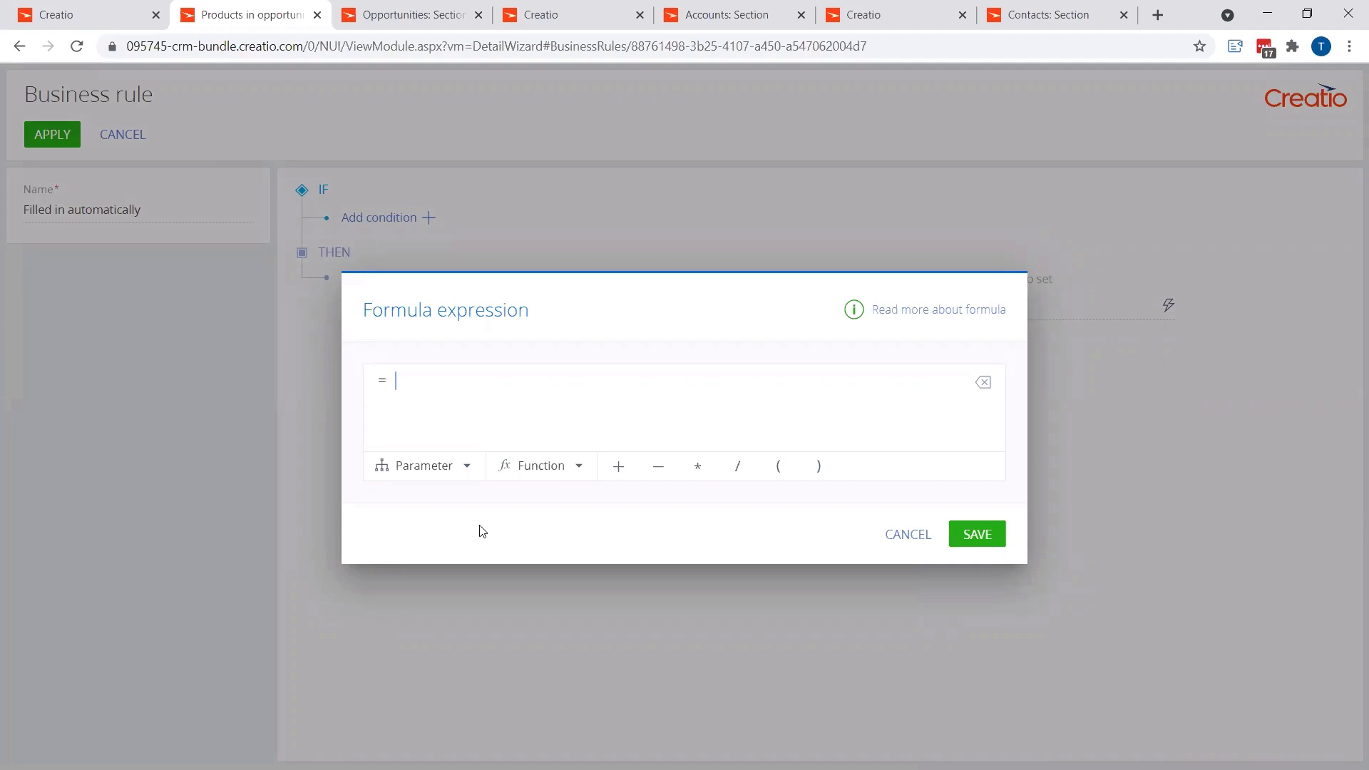
click(428, 469)
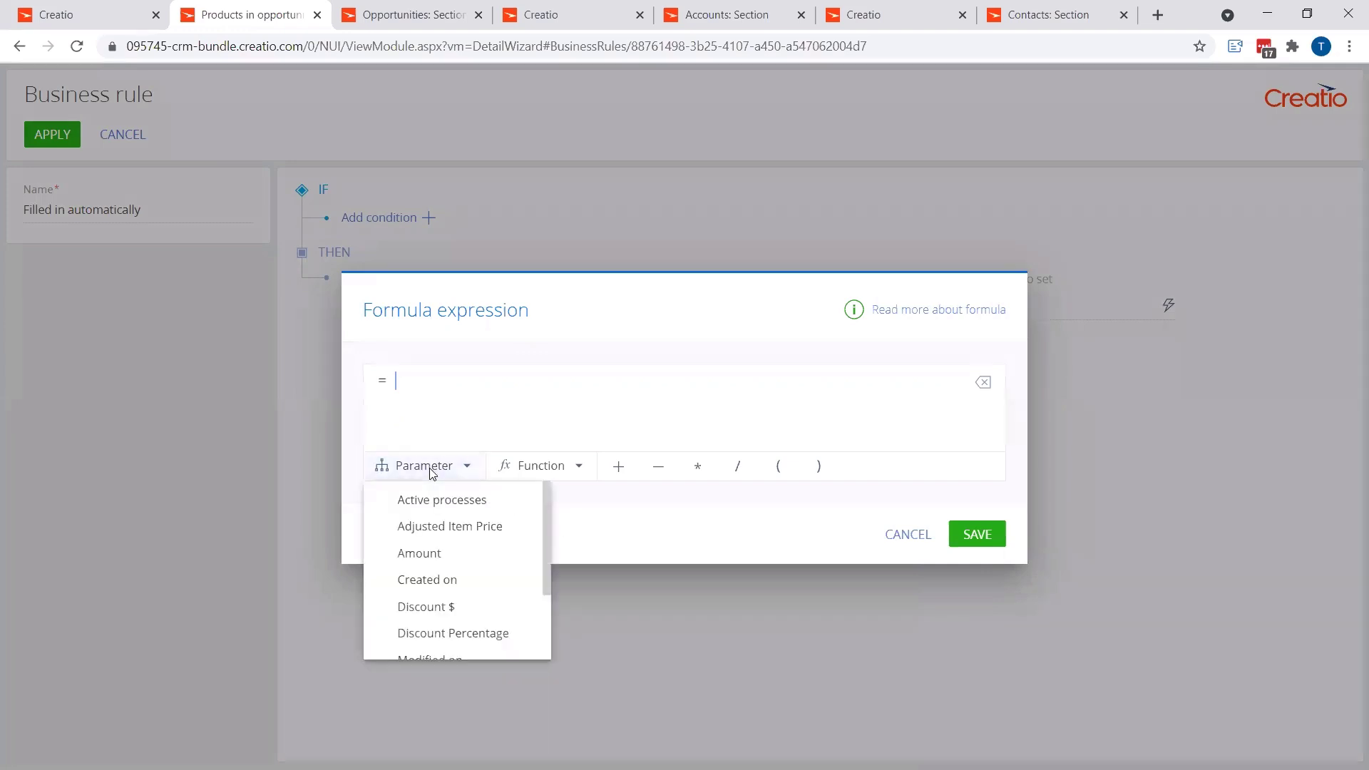
click(451, 635)
click(737, 470)
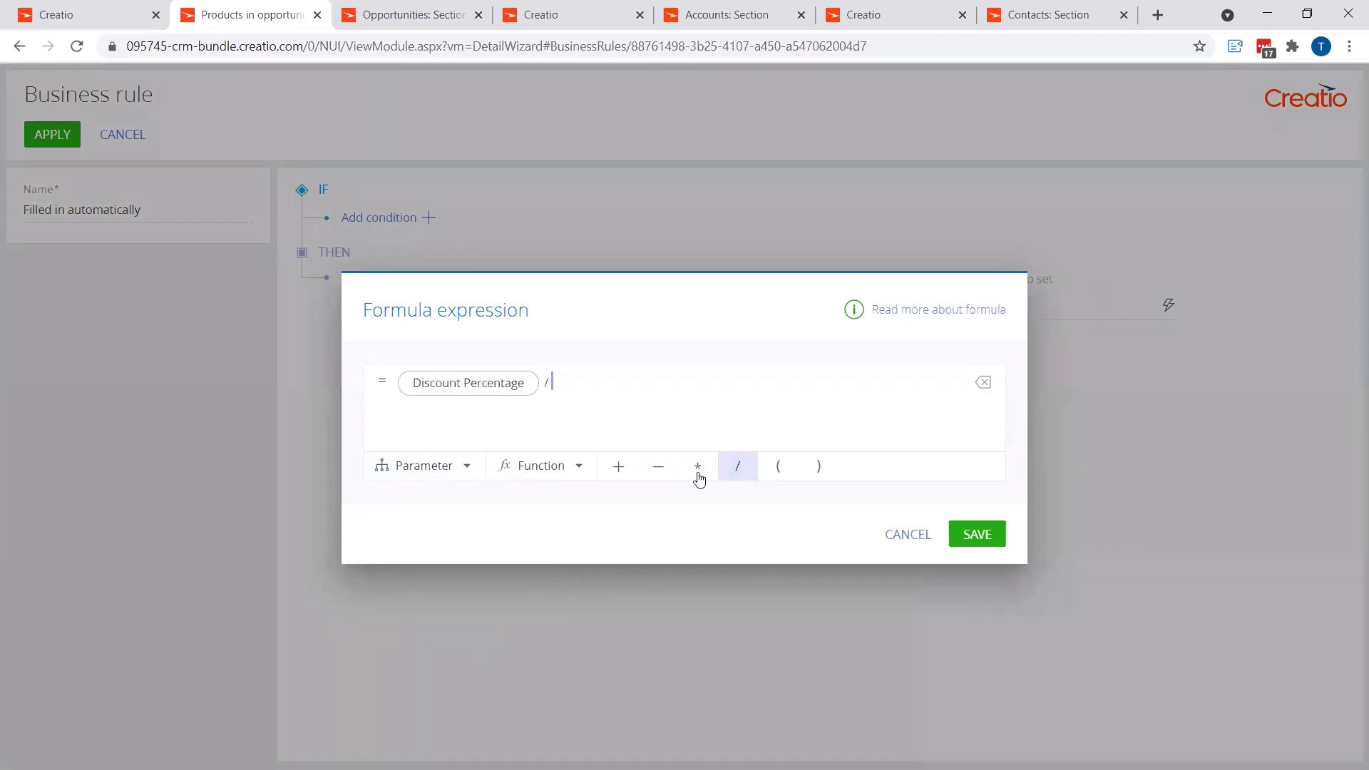
text(100)
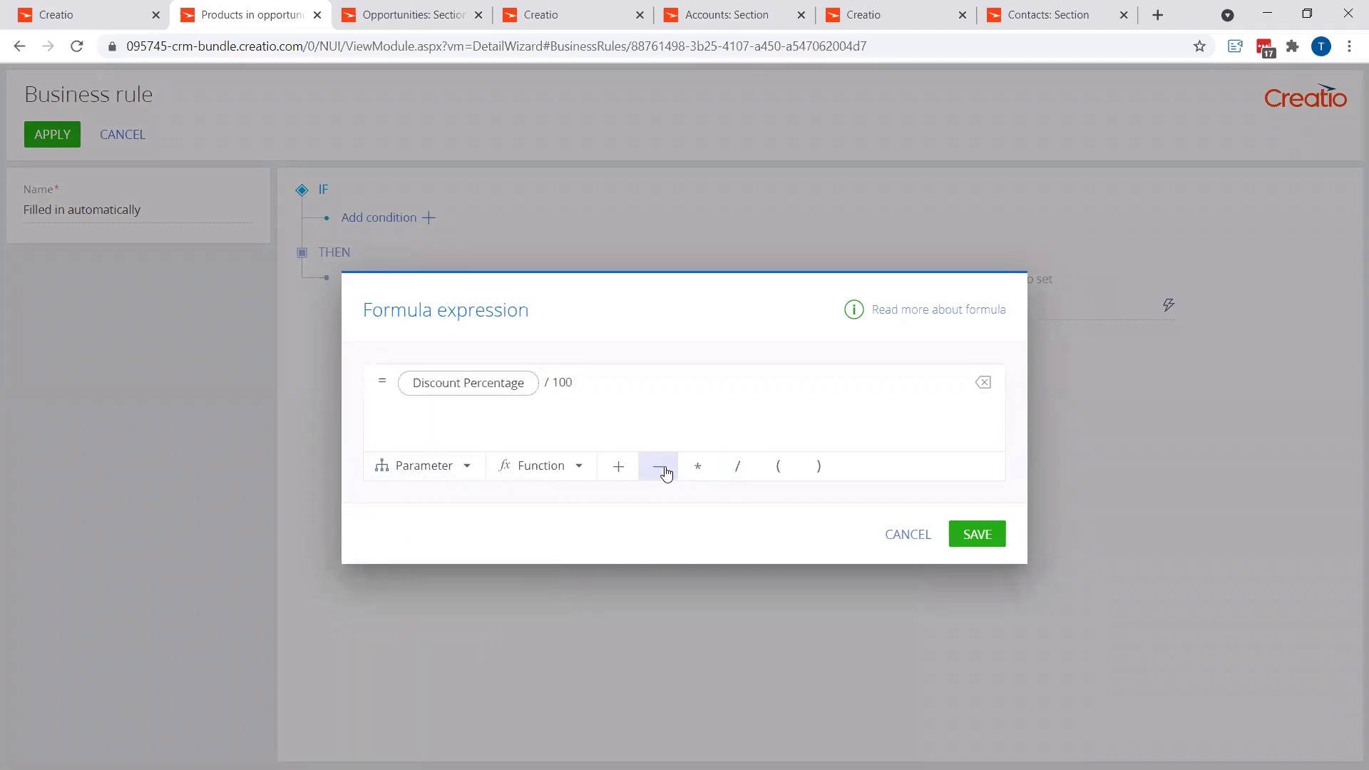
click(697, 468)
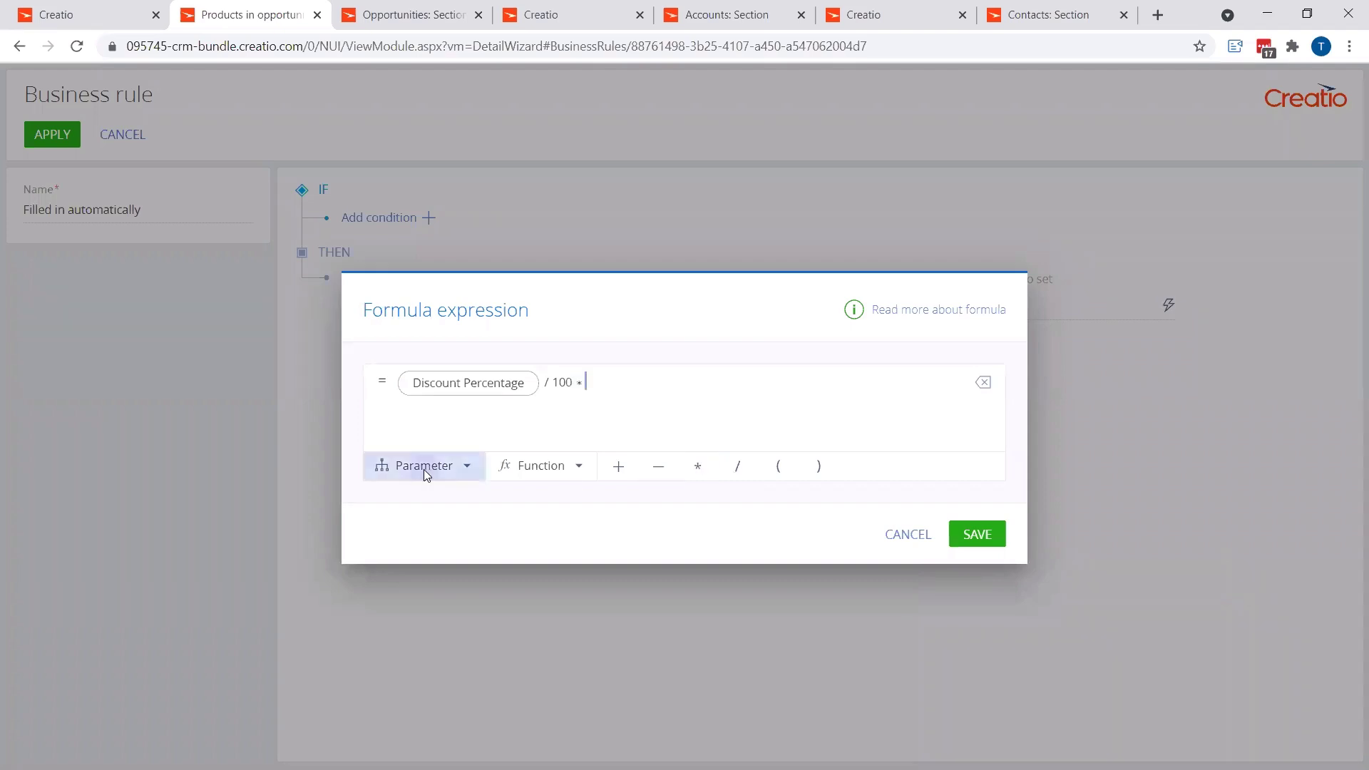
click(424, 470)
scroll(457, 568, down, 3)
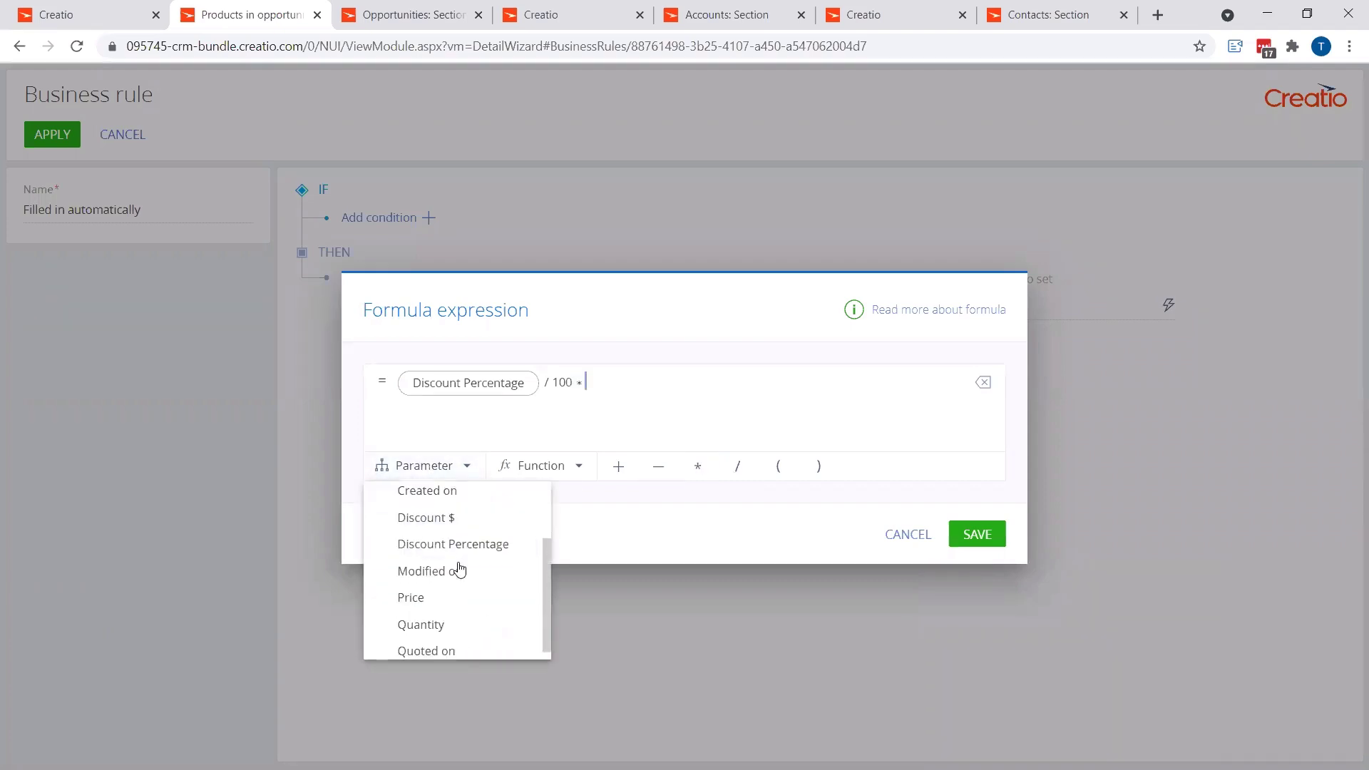
click(411, 587)
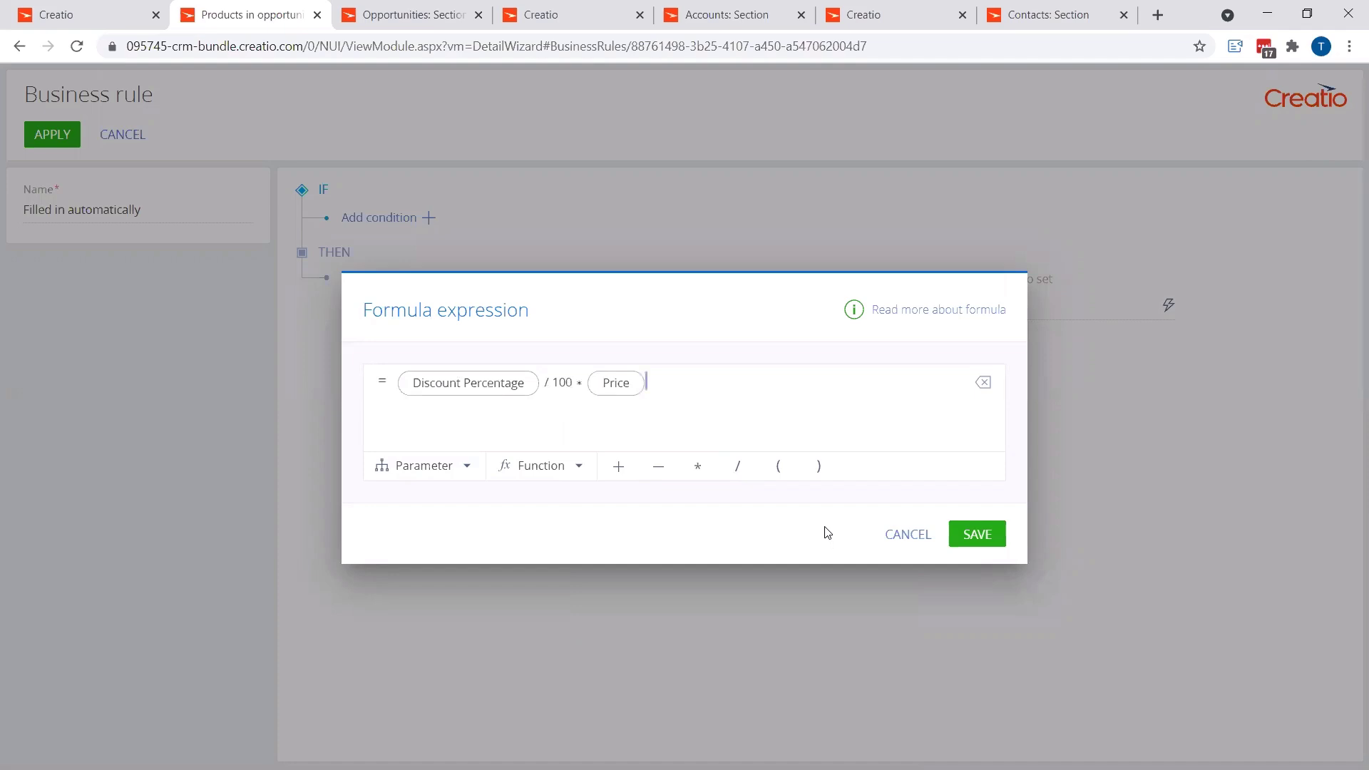
Step: Examine the parameters and date functions available for the formula expression
click(435, 465)
scroll(457, 526, down, 3)
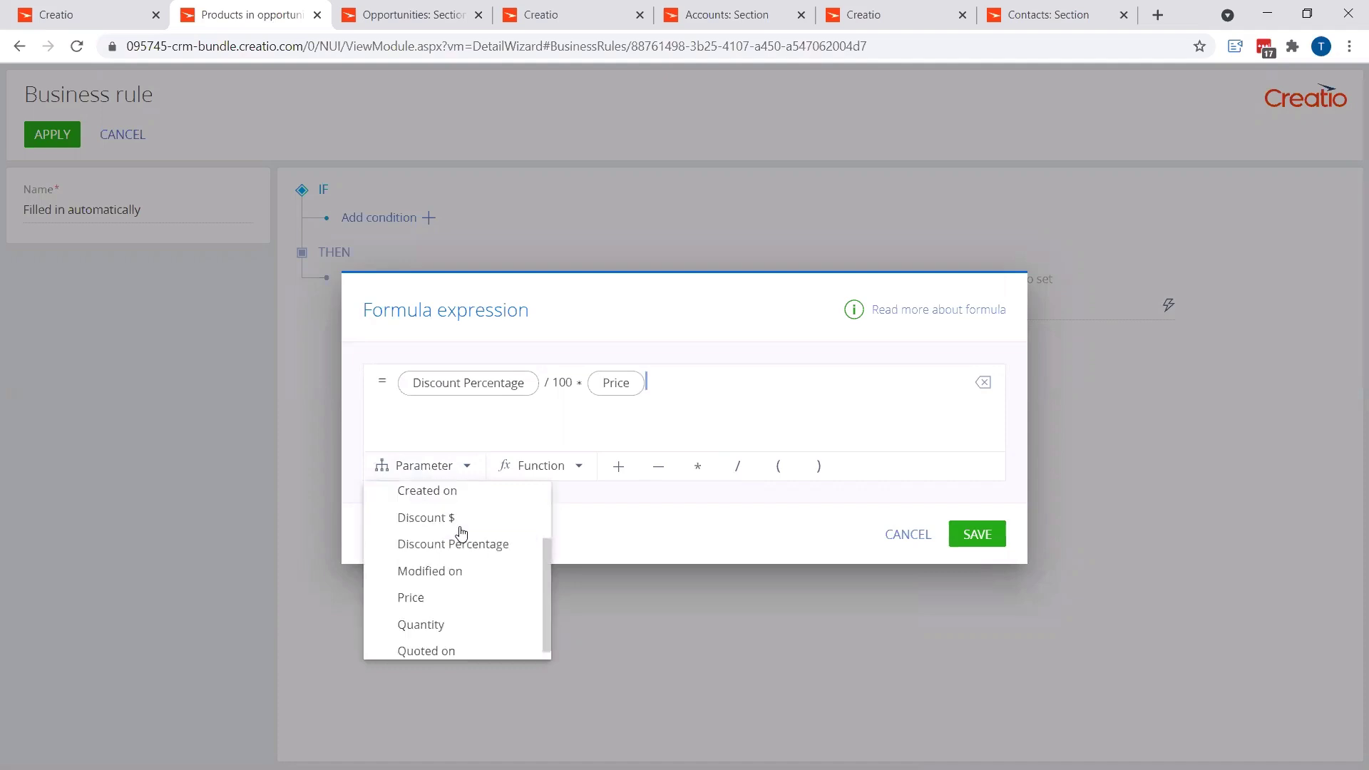
scroll(446, 606, up, 3)
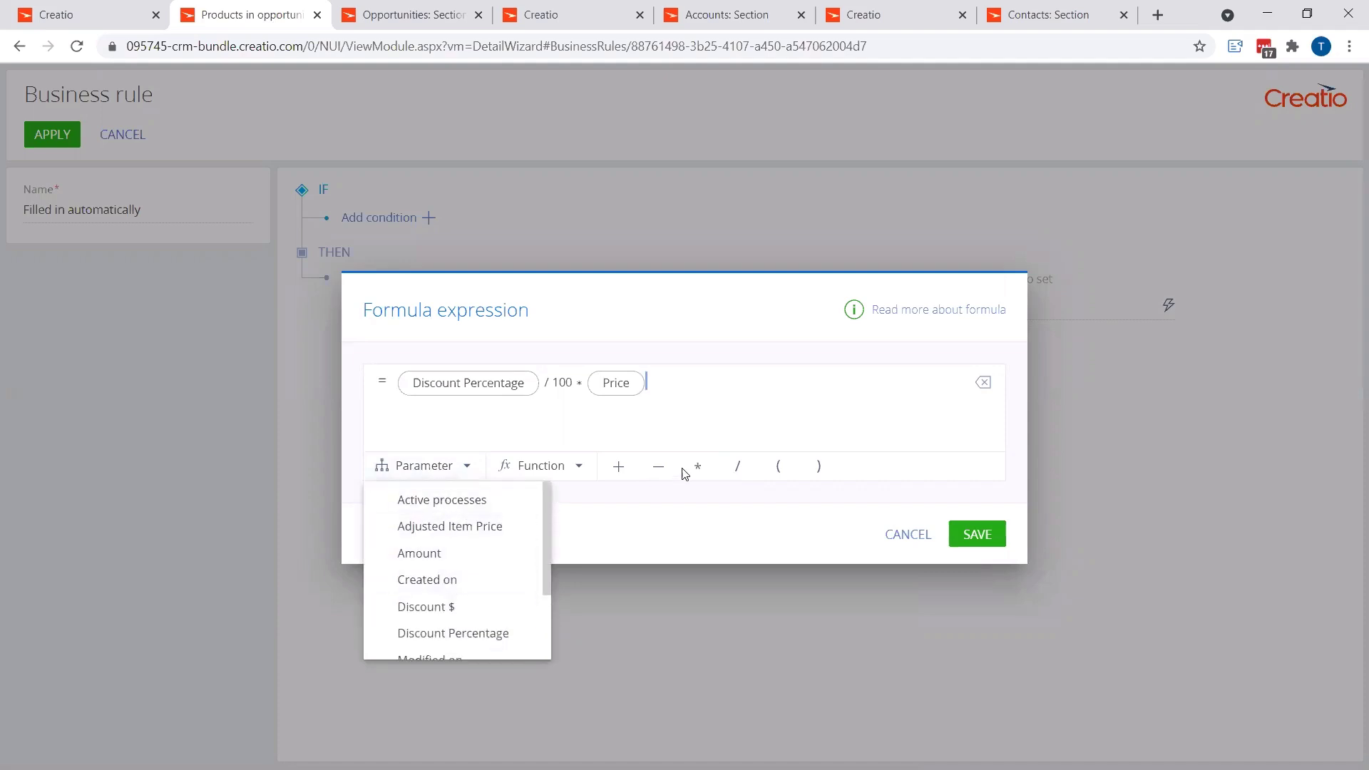
scroll(456, 578, down, 3)
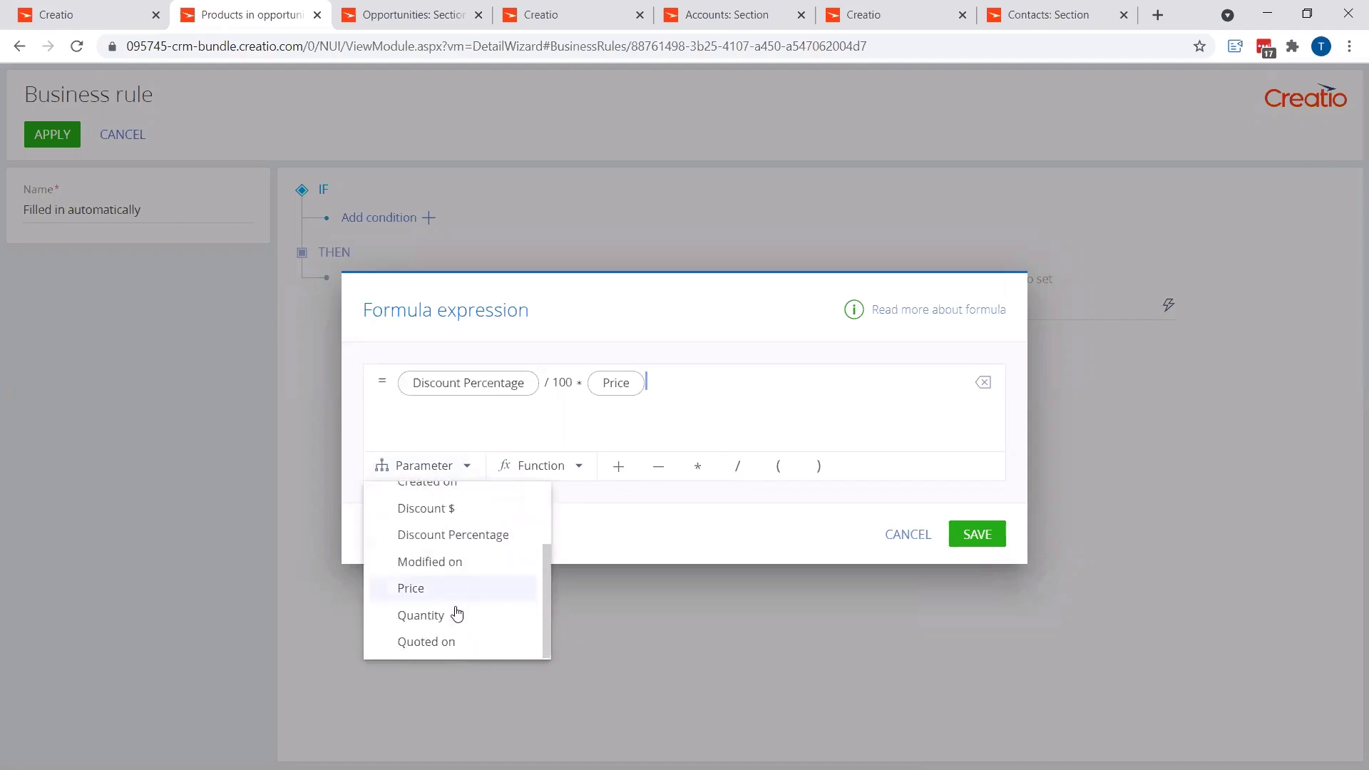
scroll(454, 622, up, 3)
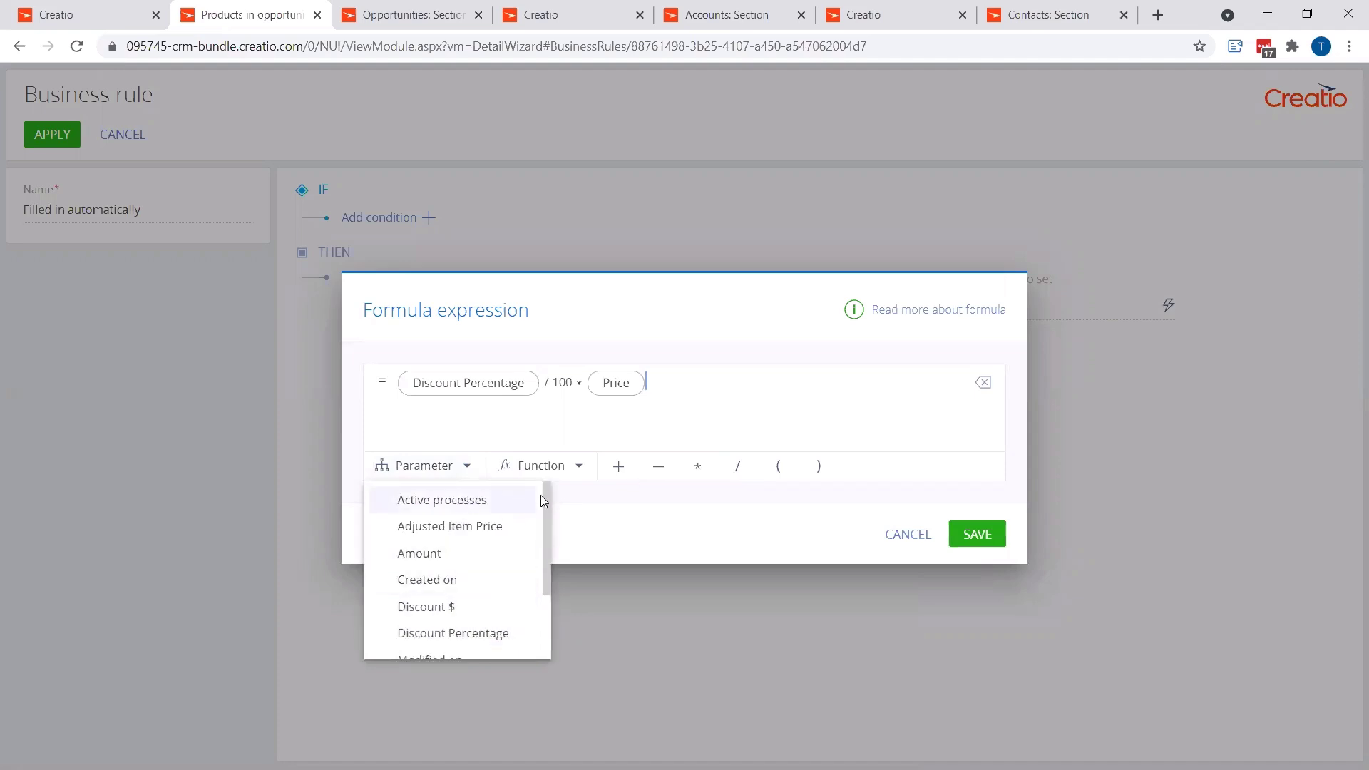
scroll(513, 542, down, 3)
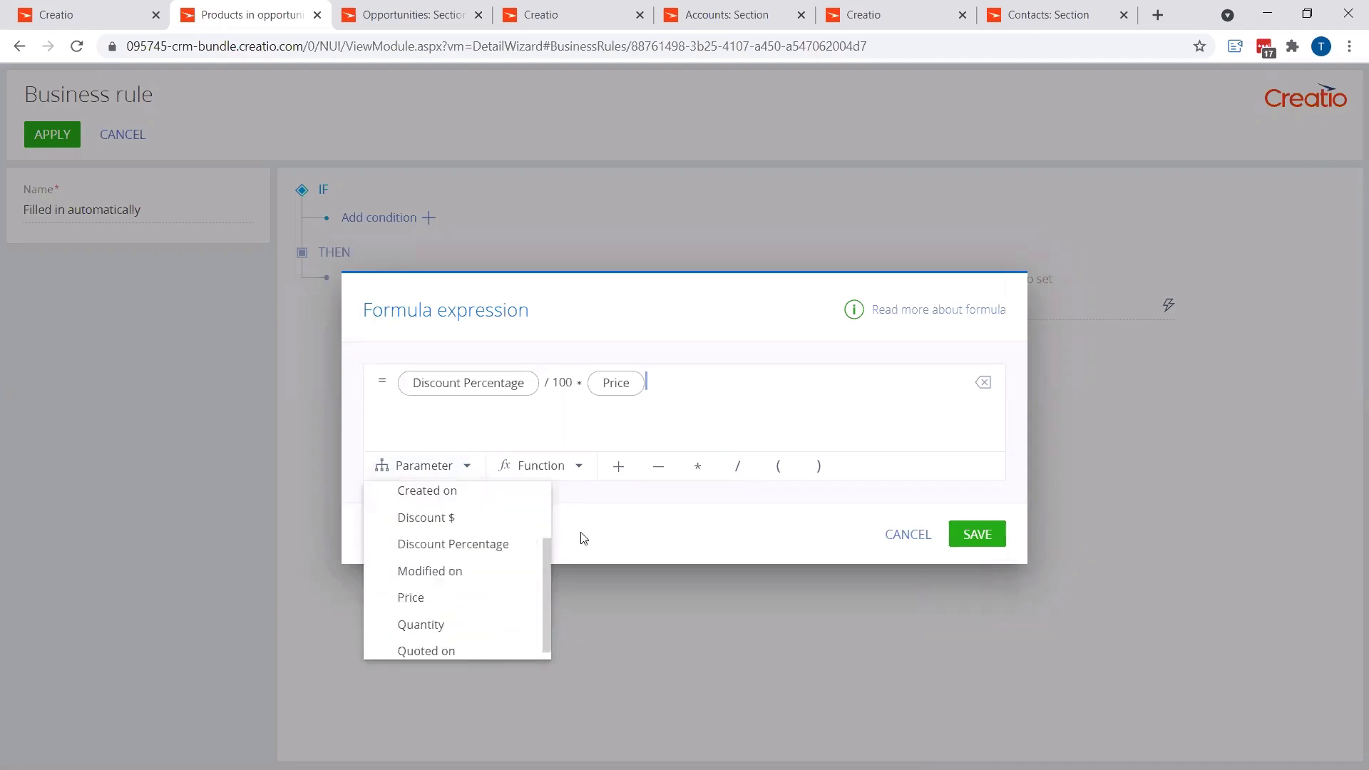
click(648, 535)
click(544, 474)
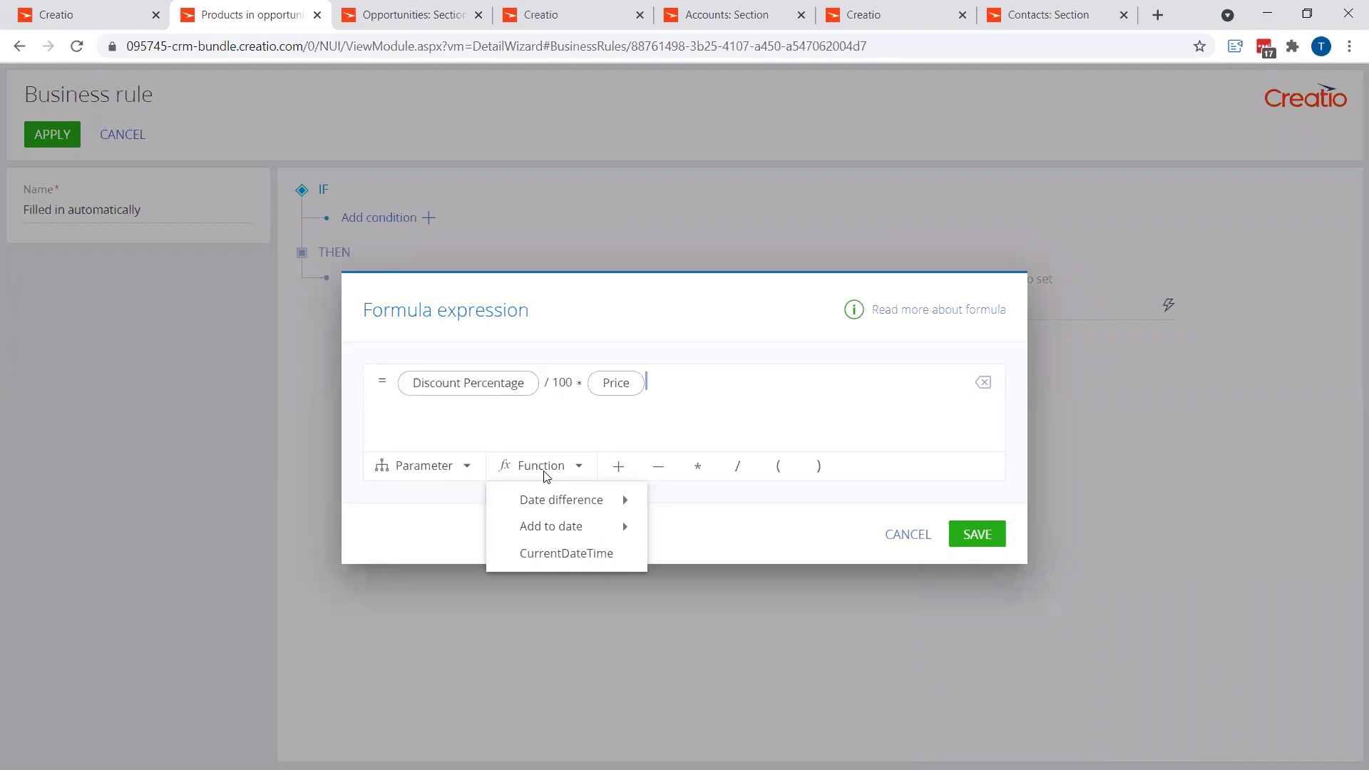
mouse_move(550, 512)
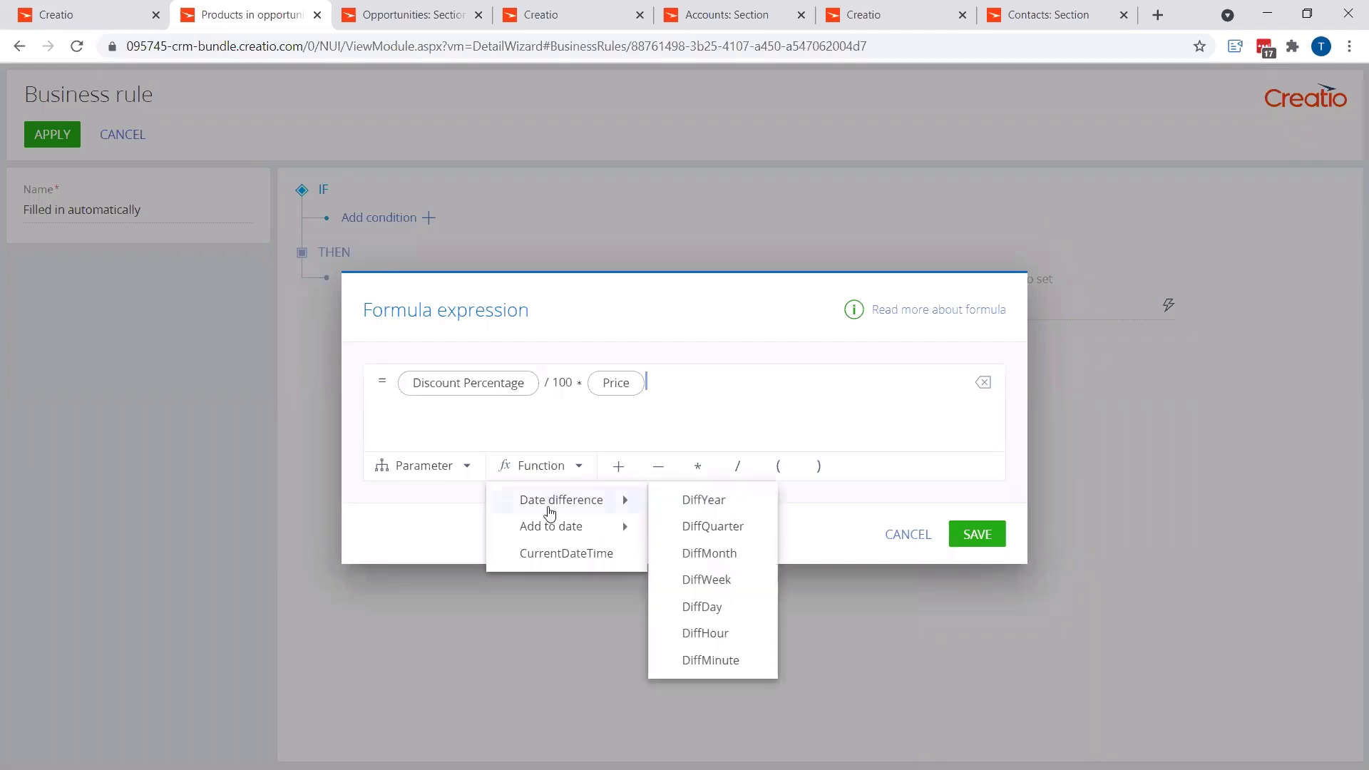
click(546, 467)
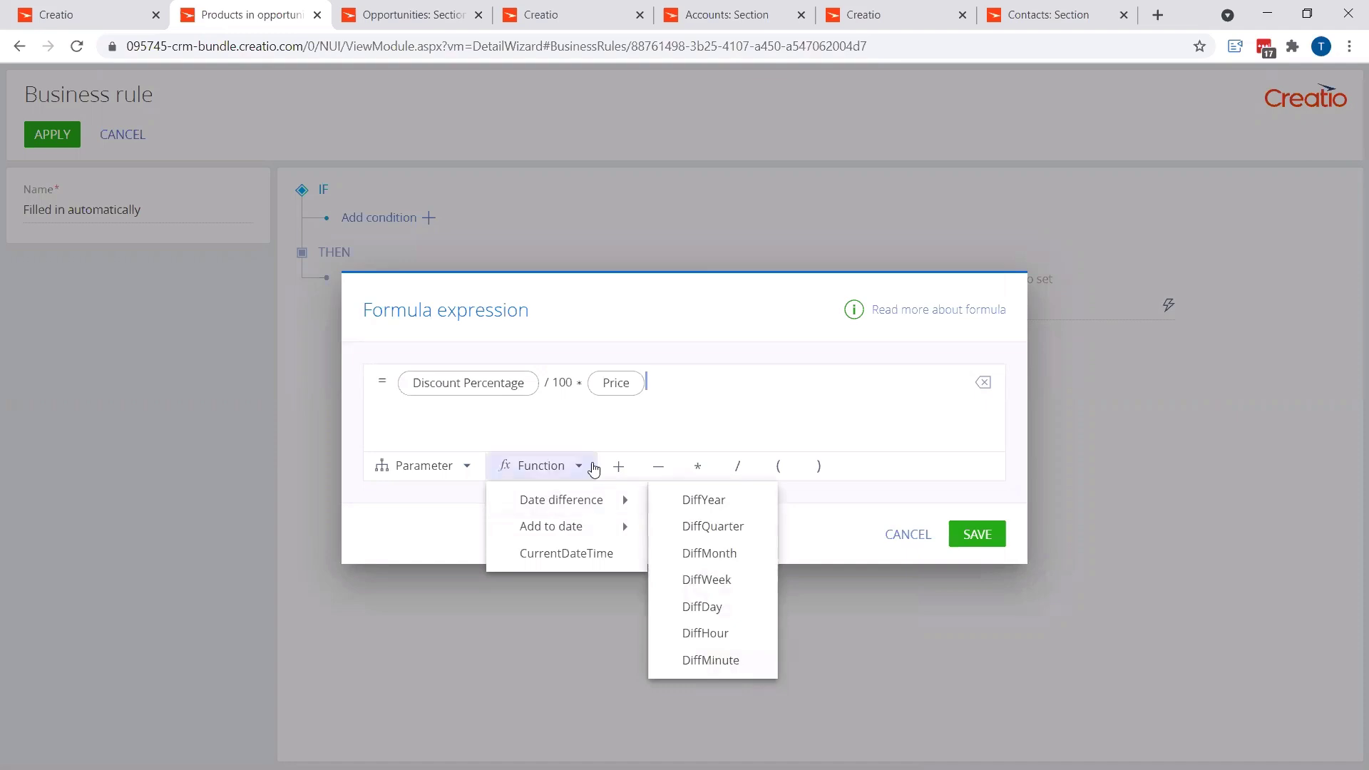
Step: Save the formula and add a rule condition that Discount Percentage is filled in
click(977, 536)
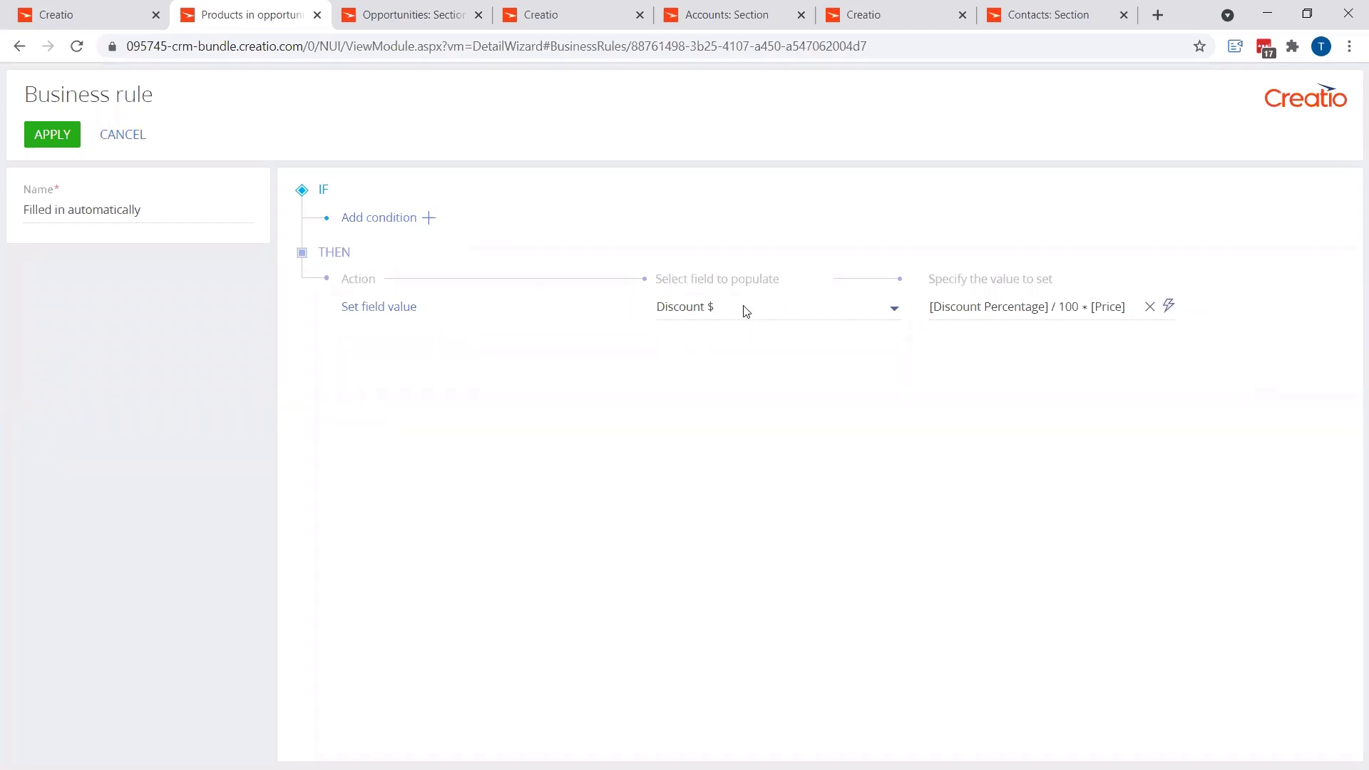
click(430, 220)
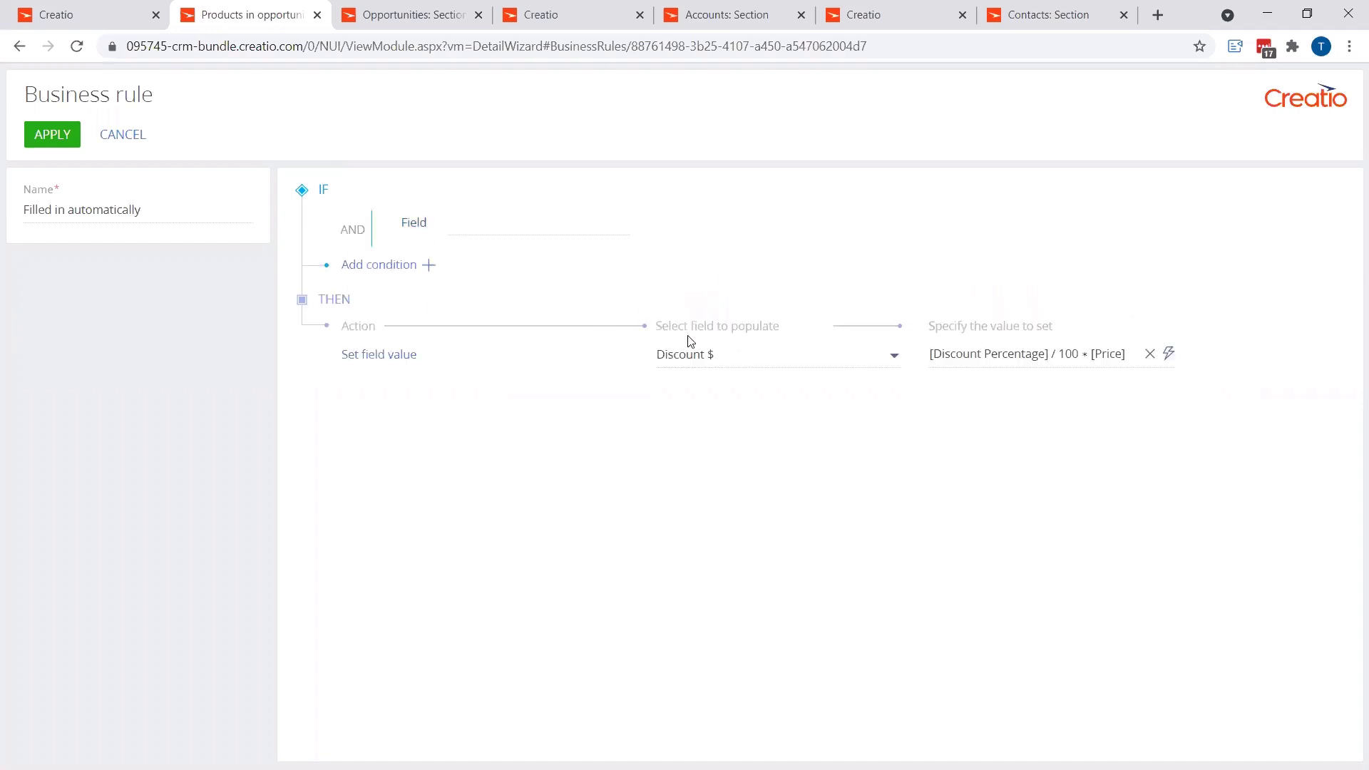
click(482, 223)
text(dis)
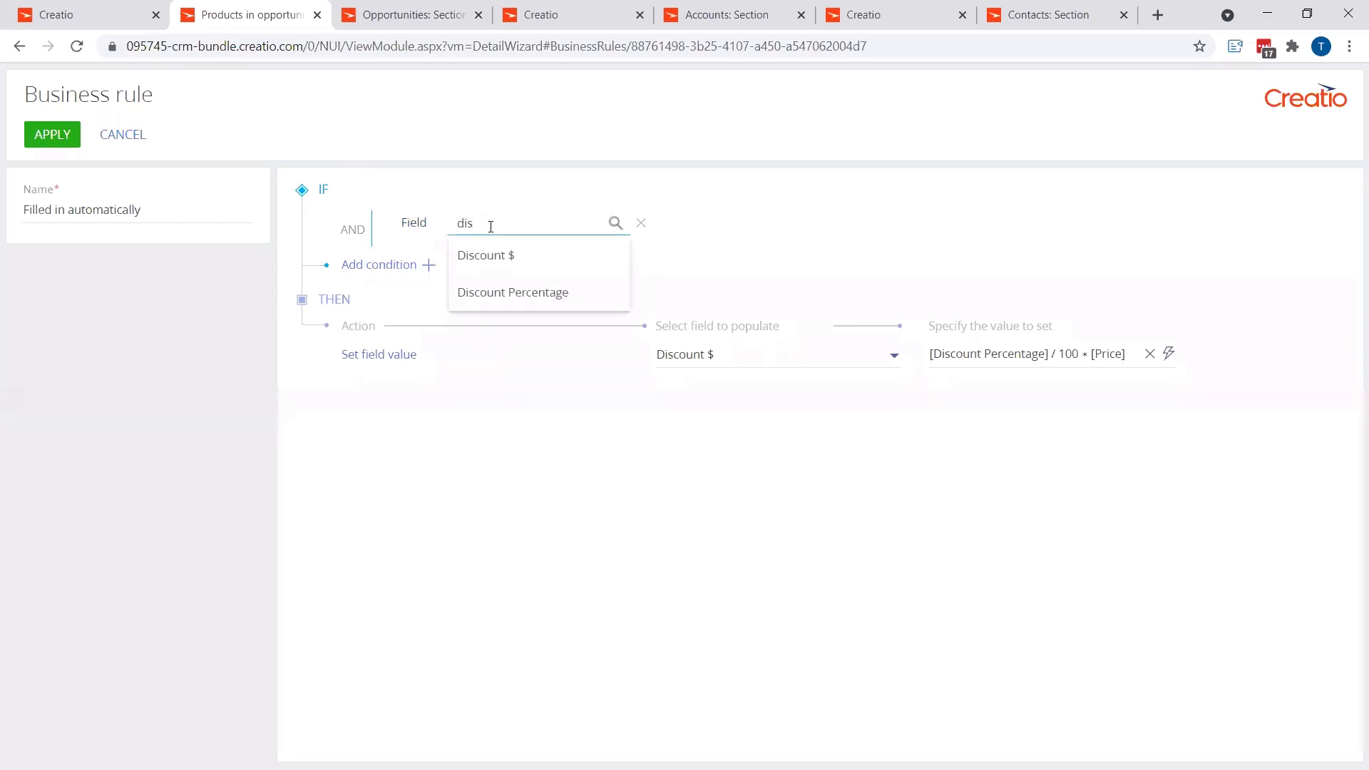
click(509, 292)
click(649, 236)
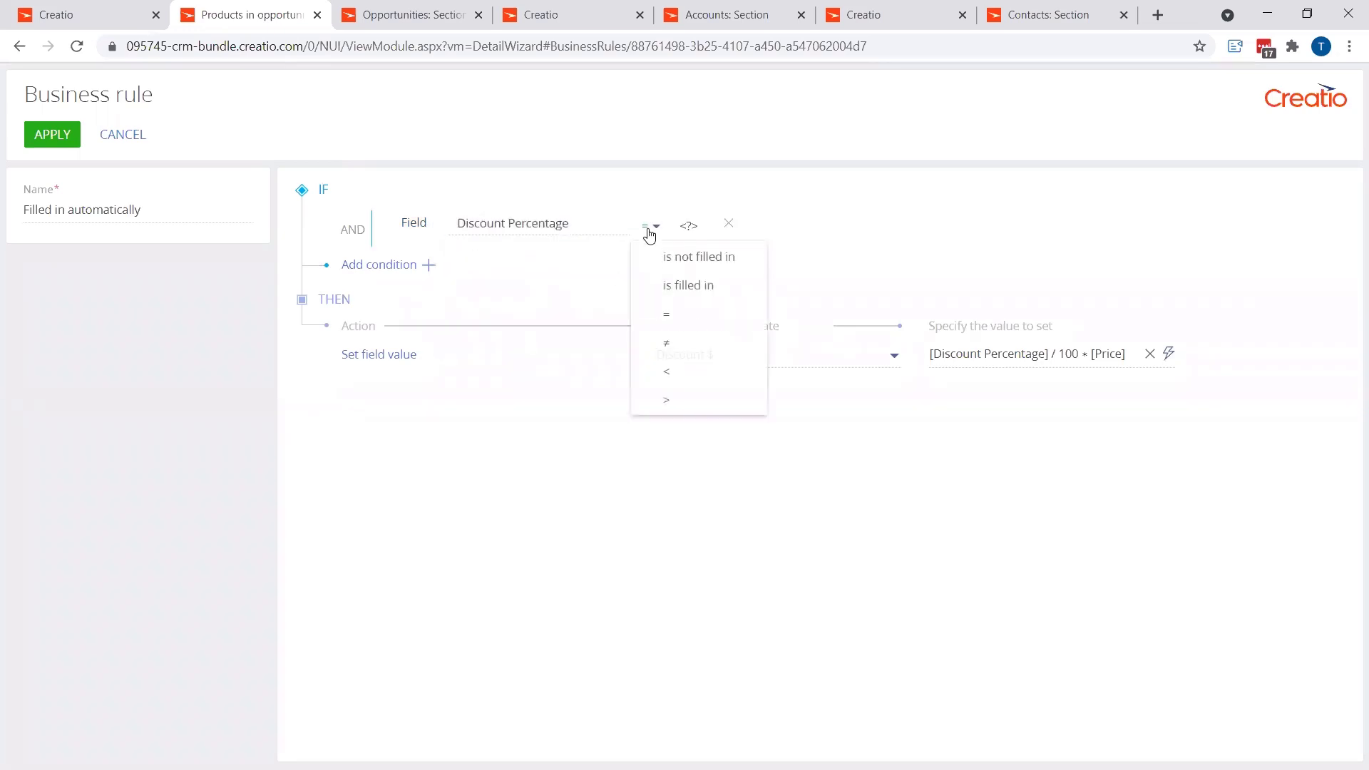
click(690, 285)
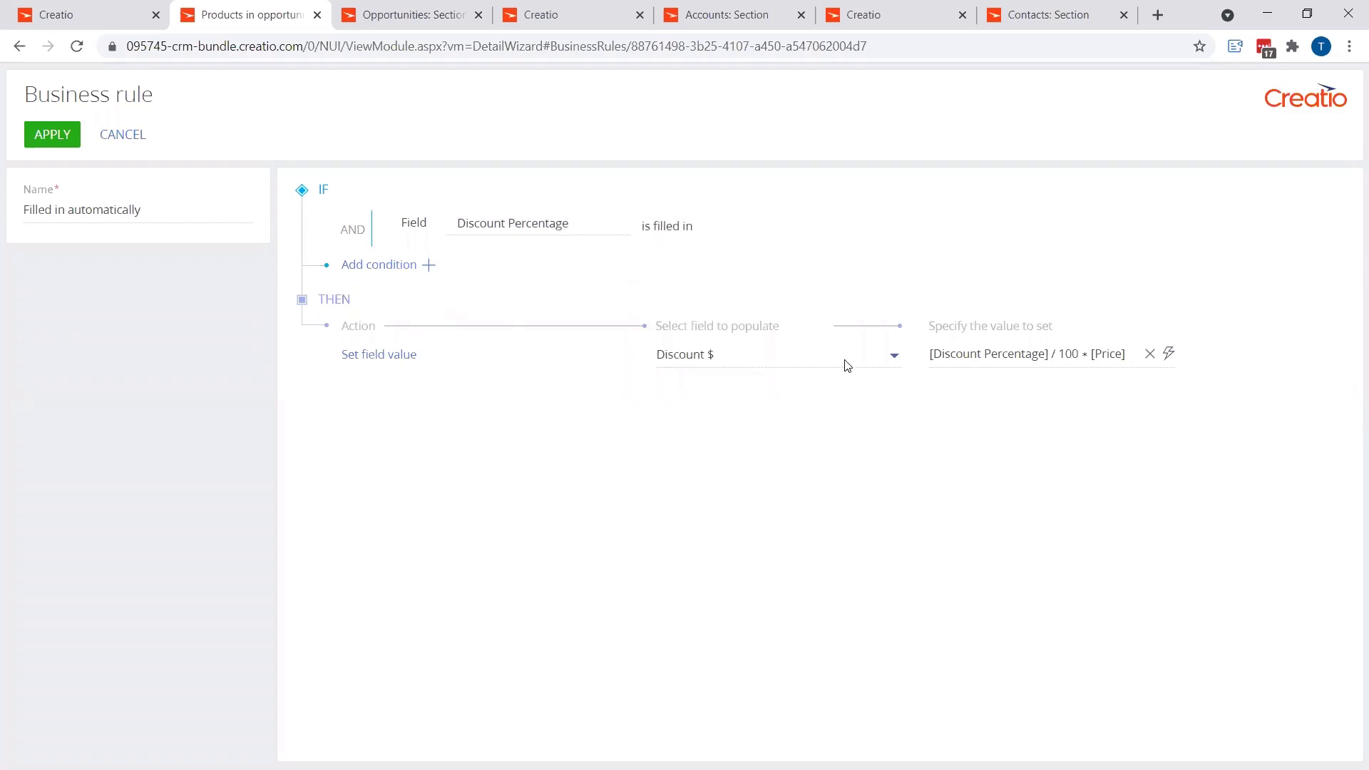
Step: Add a second condition requiring that the Price field is filled in
click(429, 267)
click(536, 258)
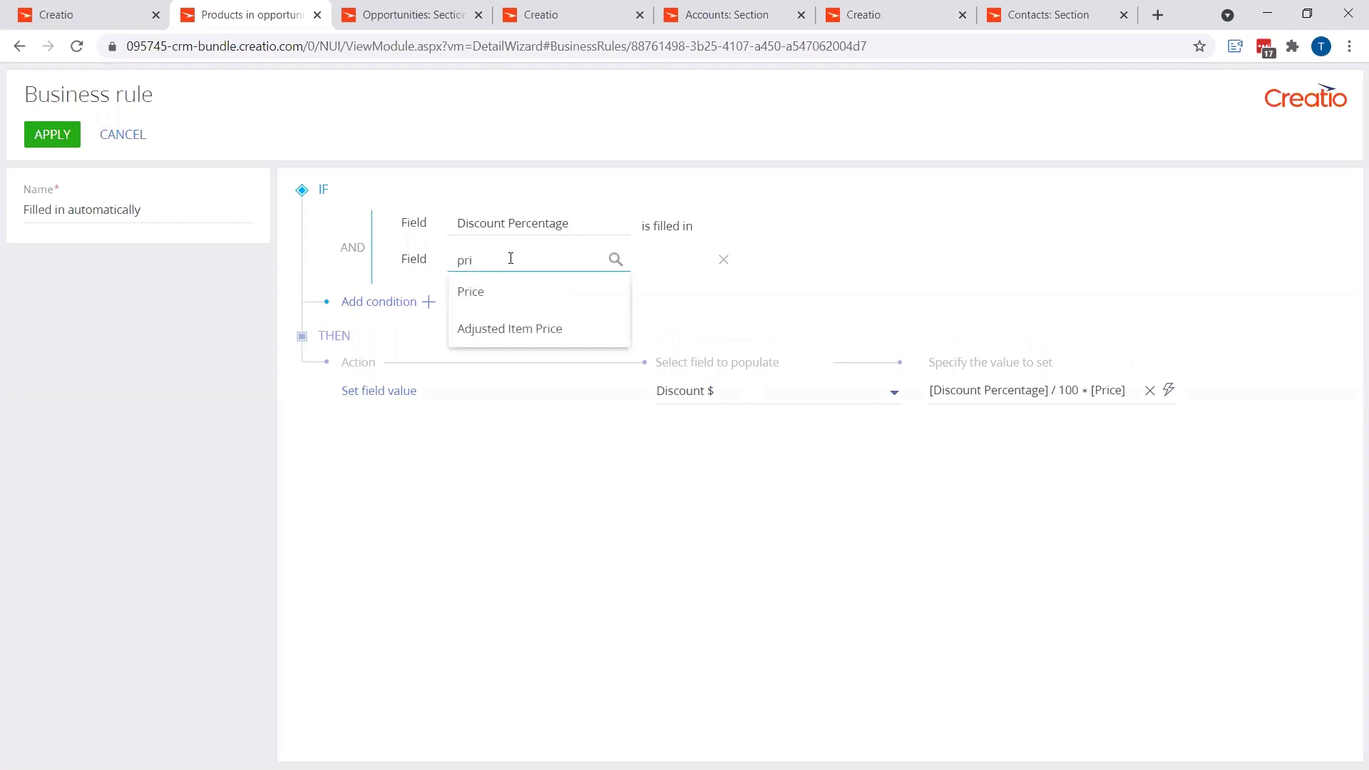
click(489, 293)
click(652, 268)
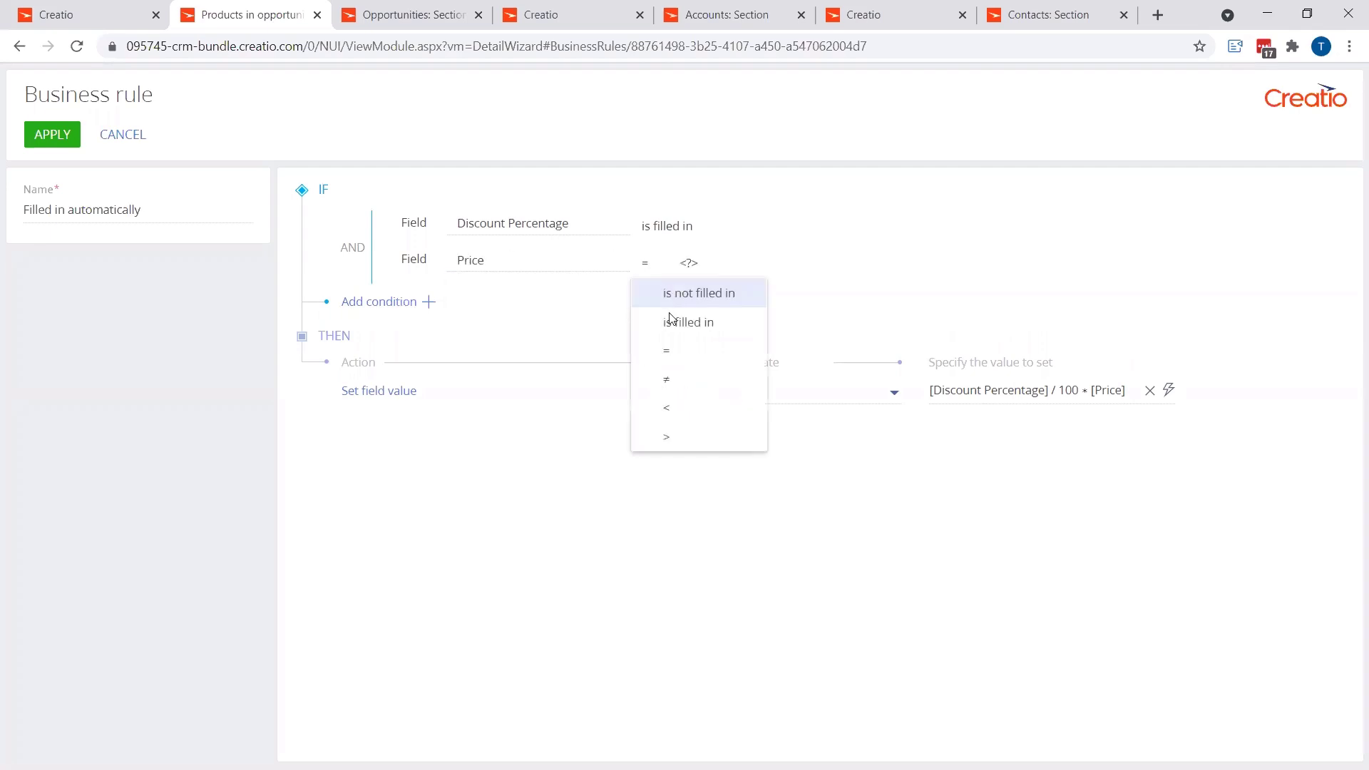
click(670, 321)
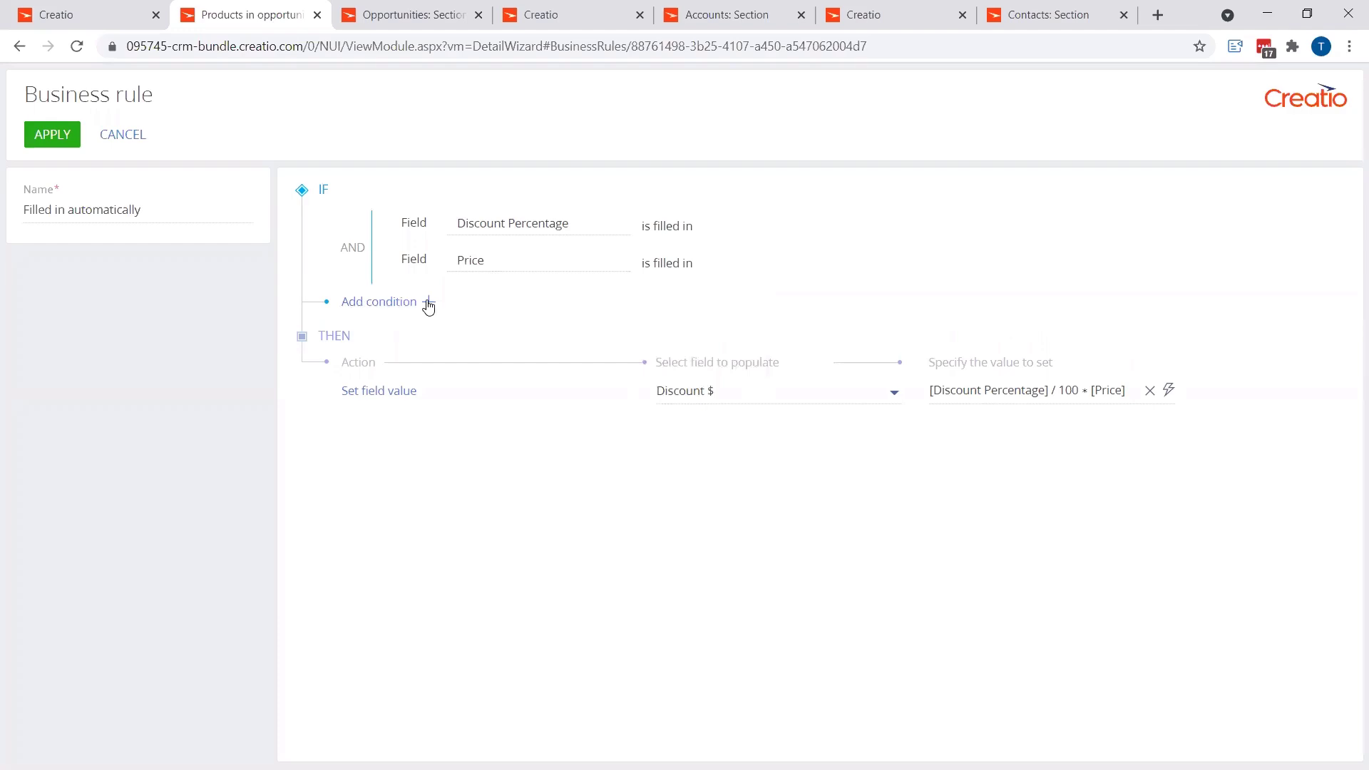
Step: Add a third condition requiring that the Product field is filled in
click(407, 302)
click(489, 295)
text(prod)
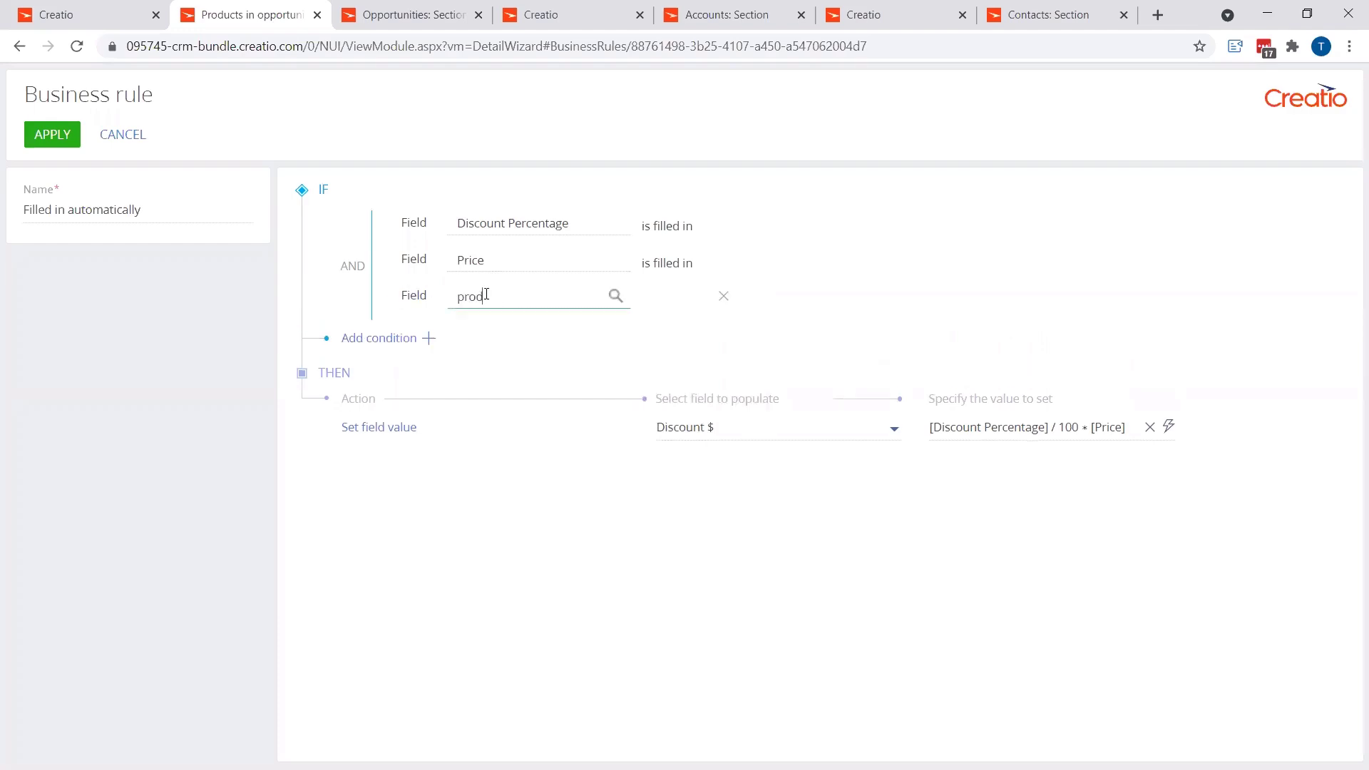
click(550, 329)
click(657, 302)
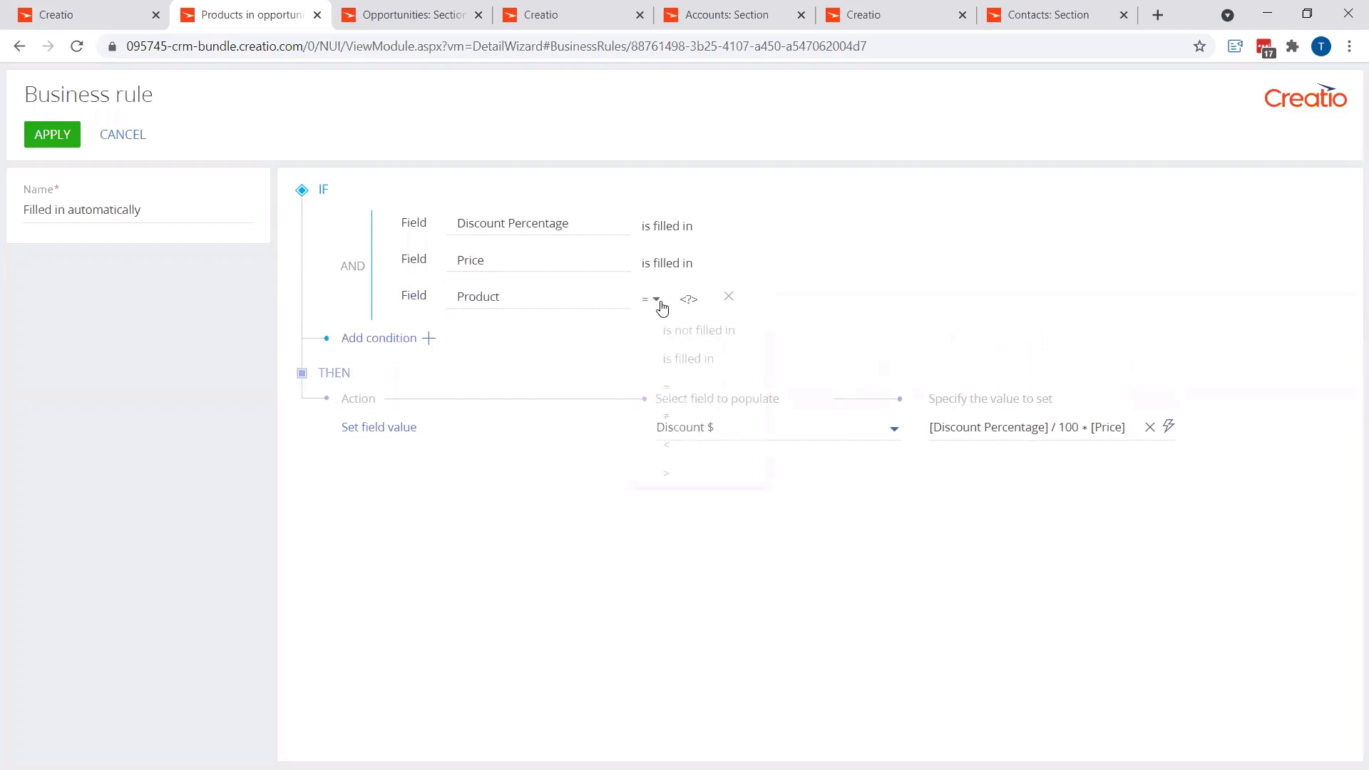
click(671, 358)
Step: Switch the condition group's logical operator to OR and apply the Discount $ business rule
click(353, 267)
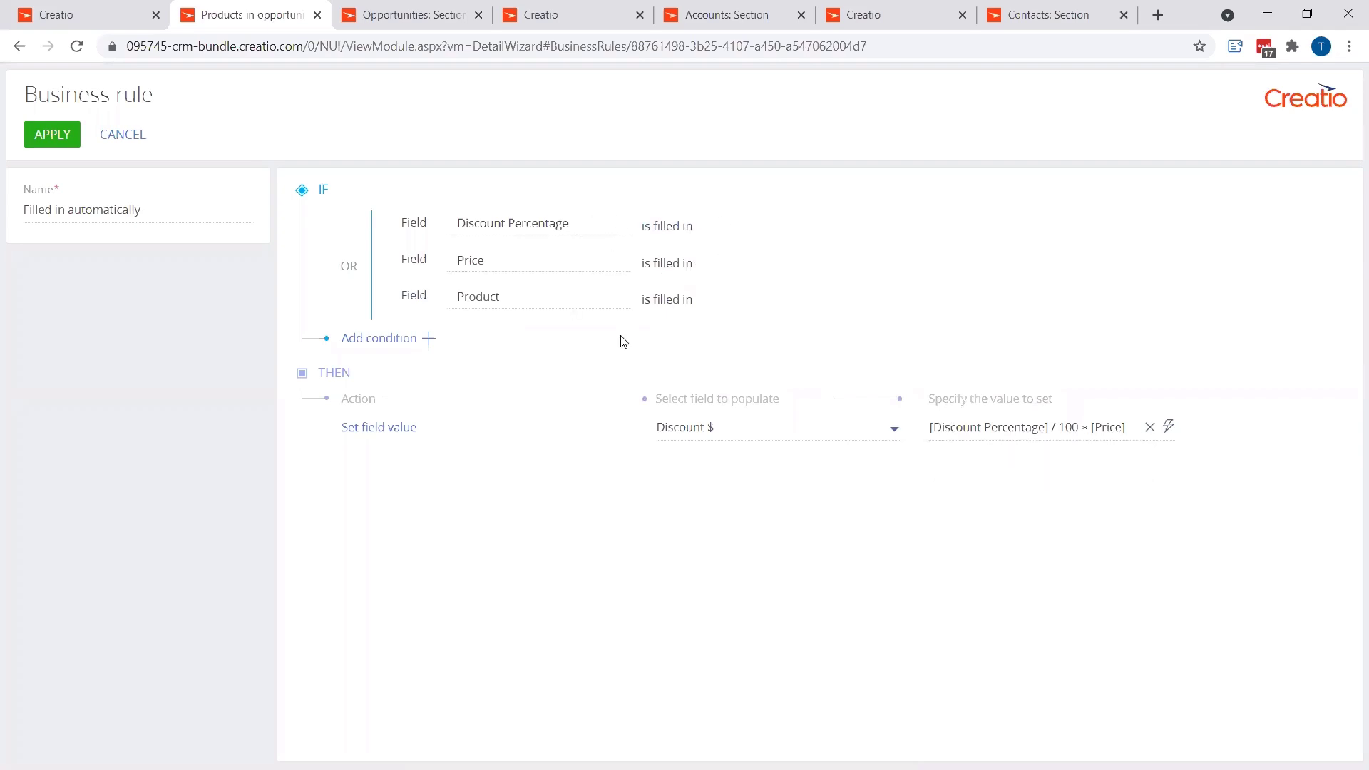
click(67, 137)
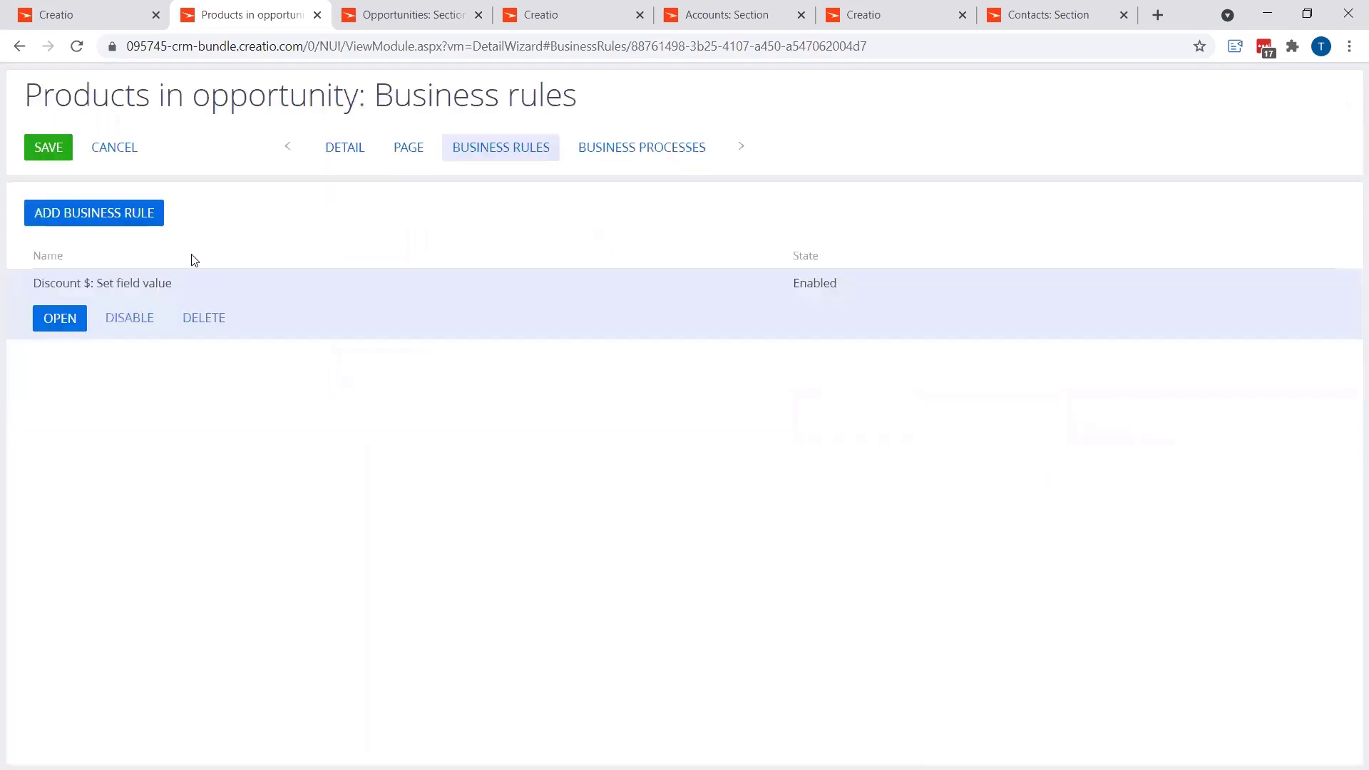
Step: Add a new business rule with a Set field value action that populates the Adjusted Item Price field
click(148, 223)
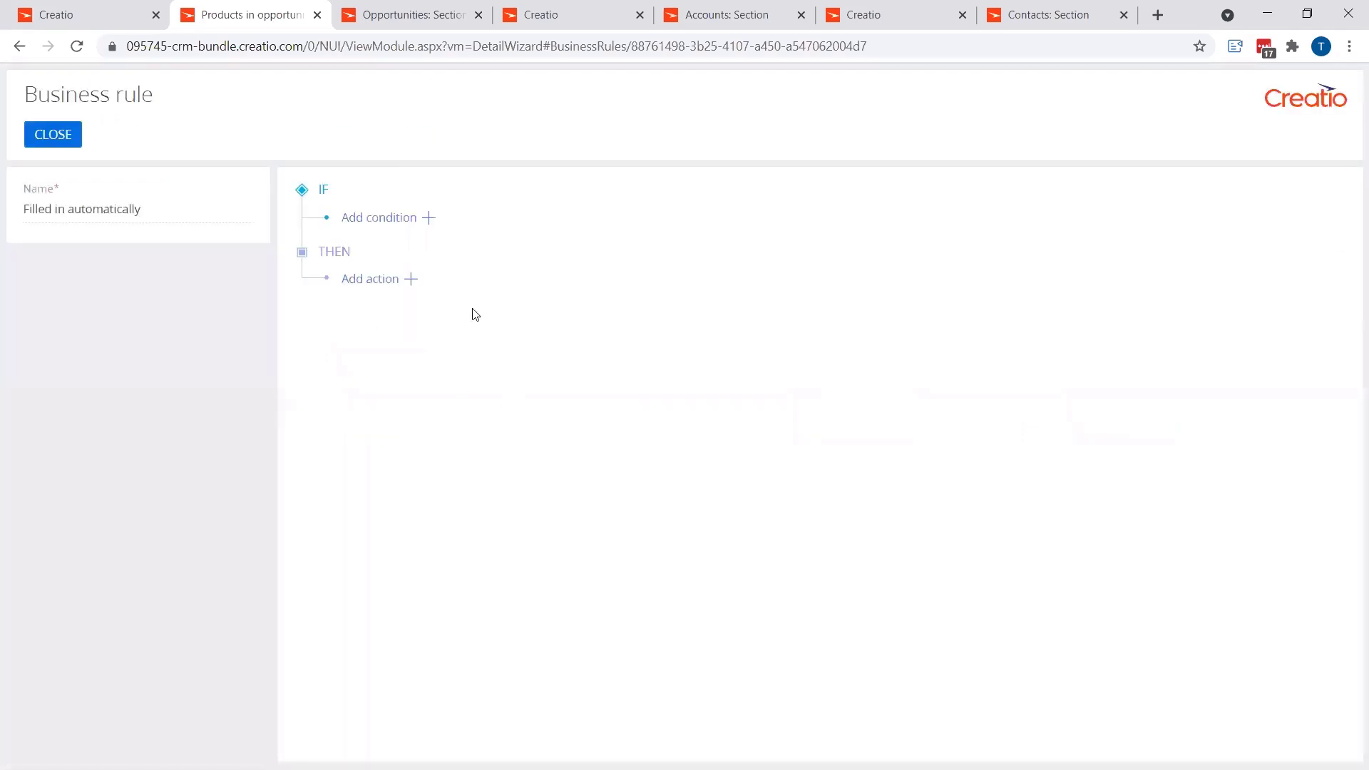
click(412, 281)
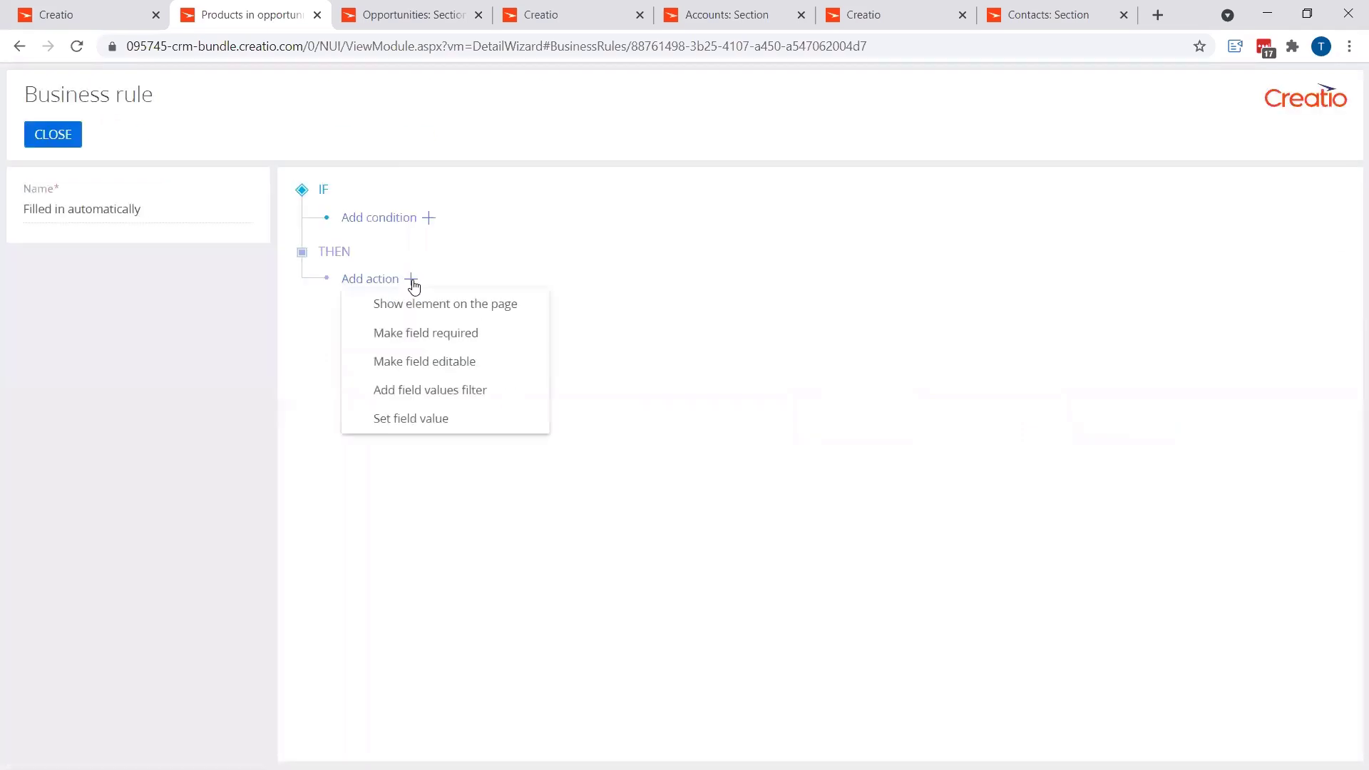
click(437, 419)
click(837, 311)
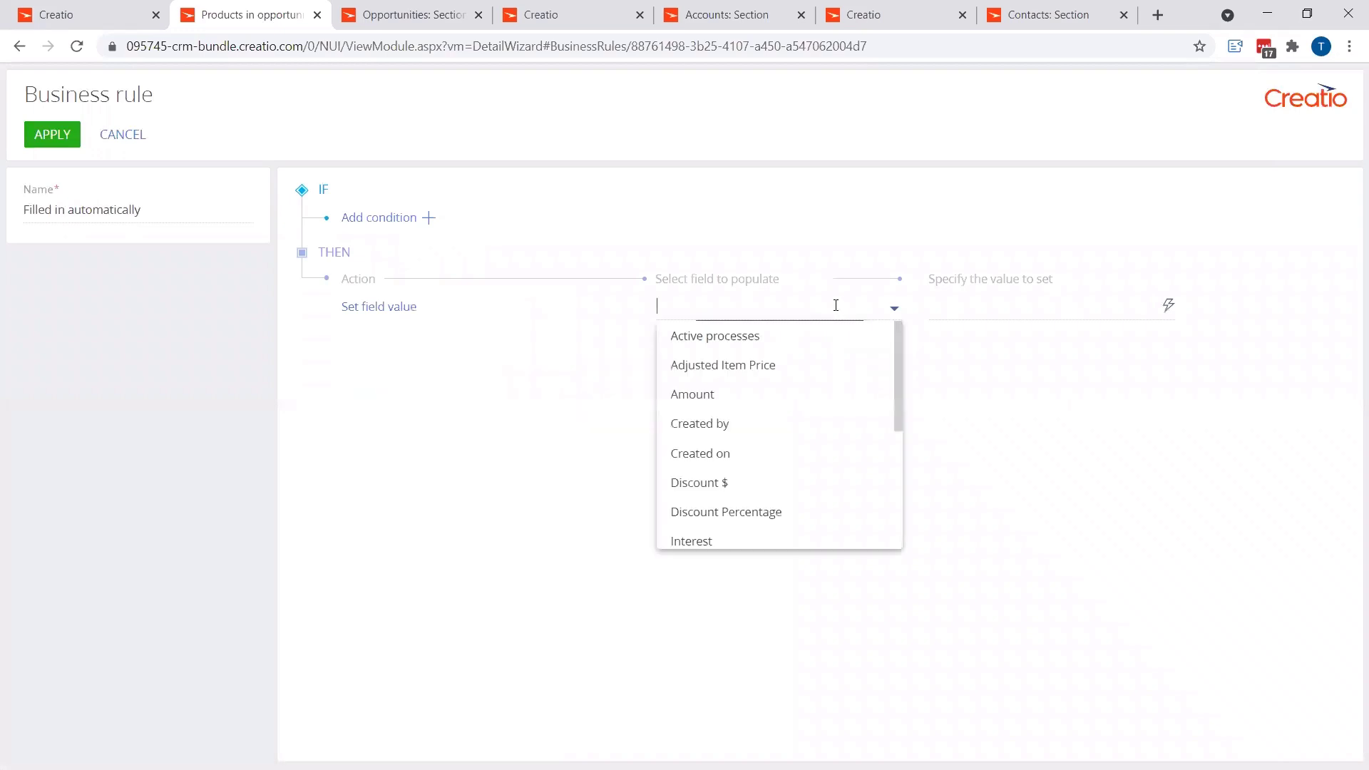
click(765, 368)
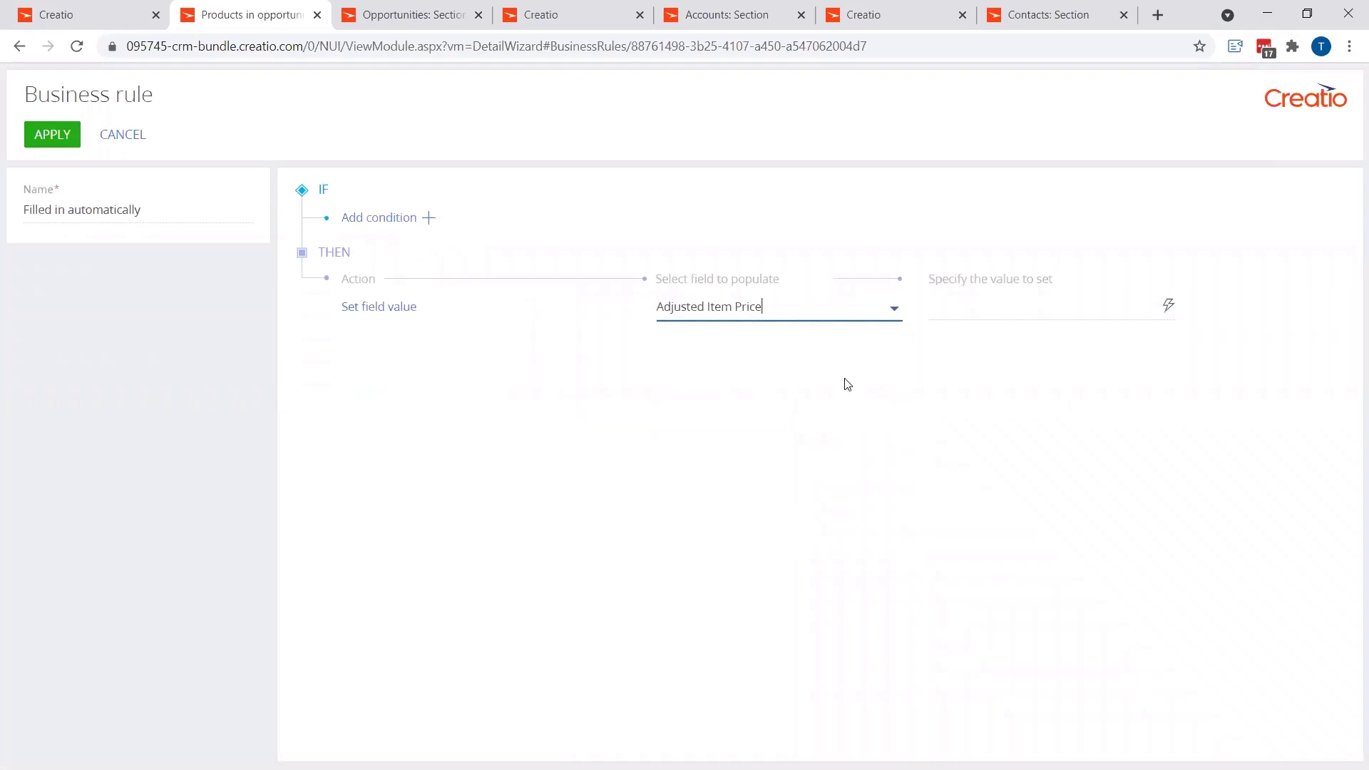
Step: Define the value of Adjusted Item Price with the formula Price − Discount $ and save the formula
click(1168, 307)
click(980, 367)
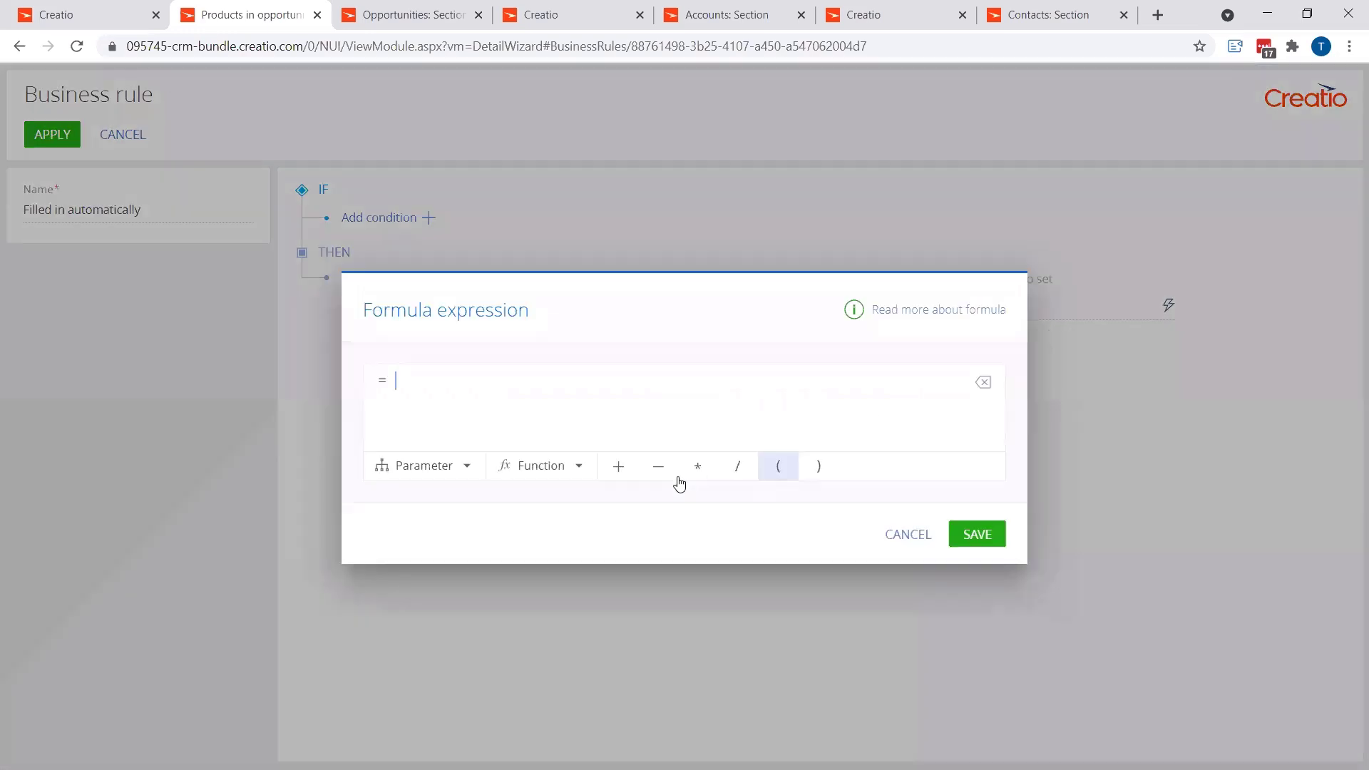
click(448, 471)
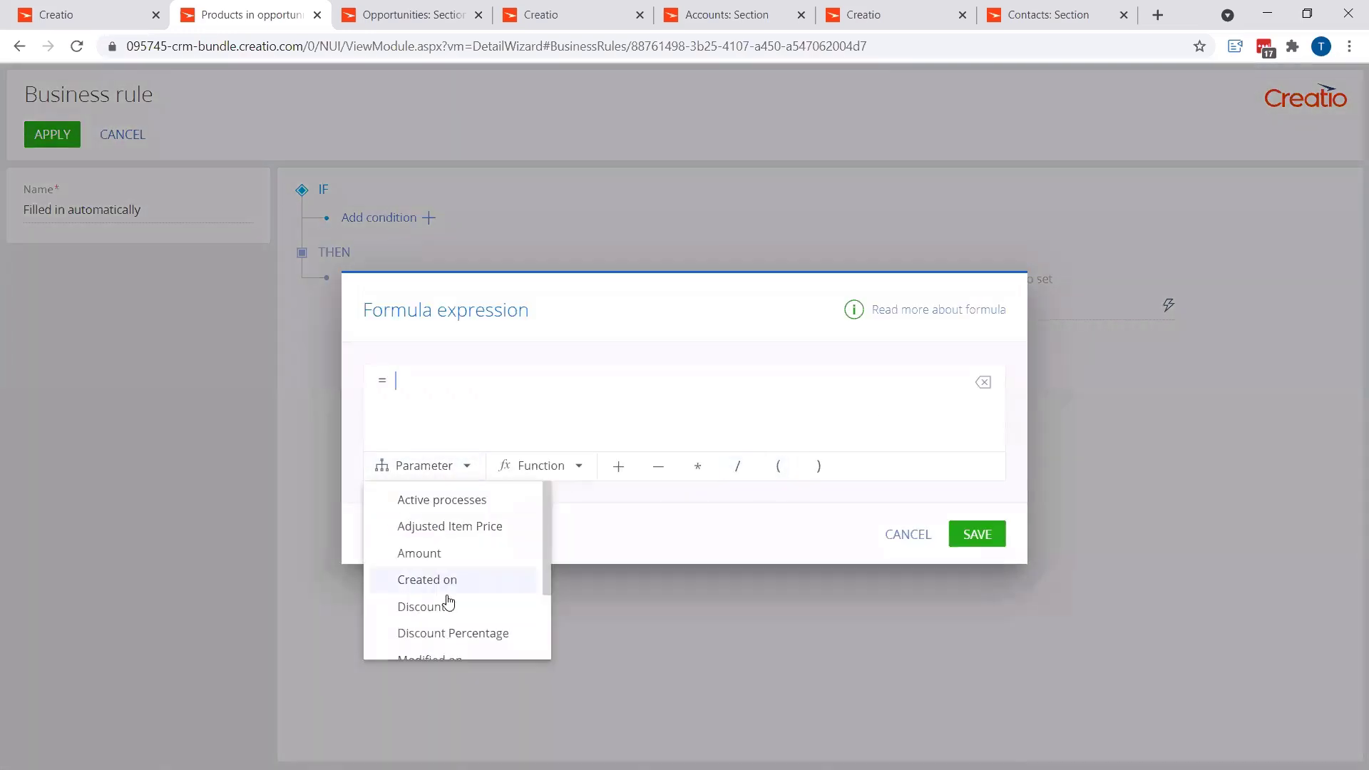
scroll(445, 600, down, 2)
click(430, 586)
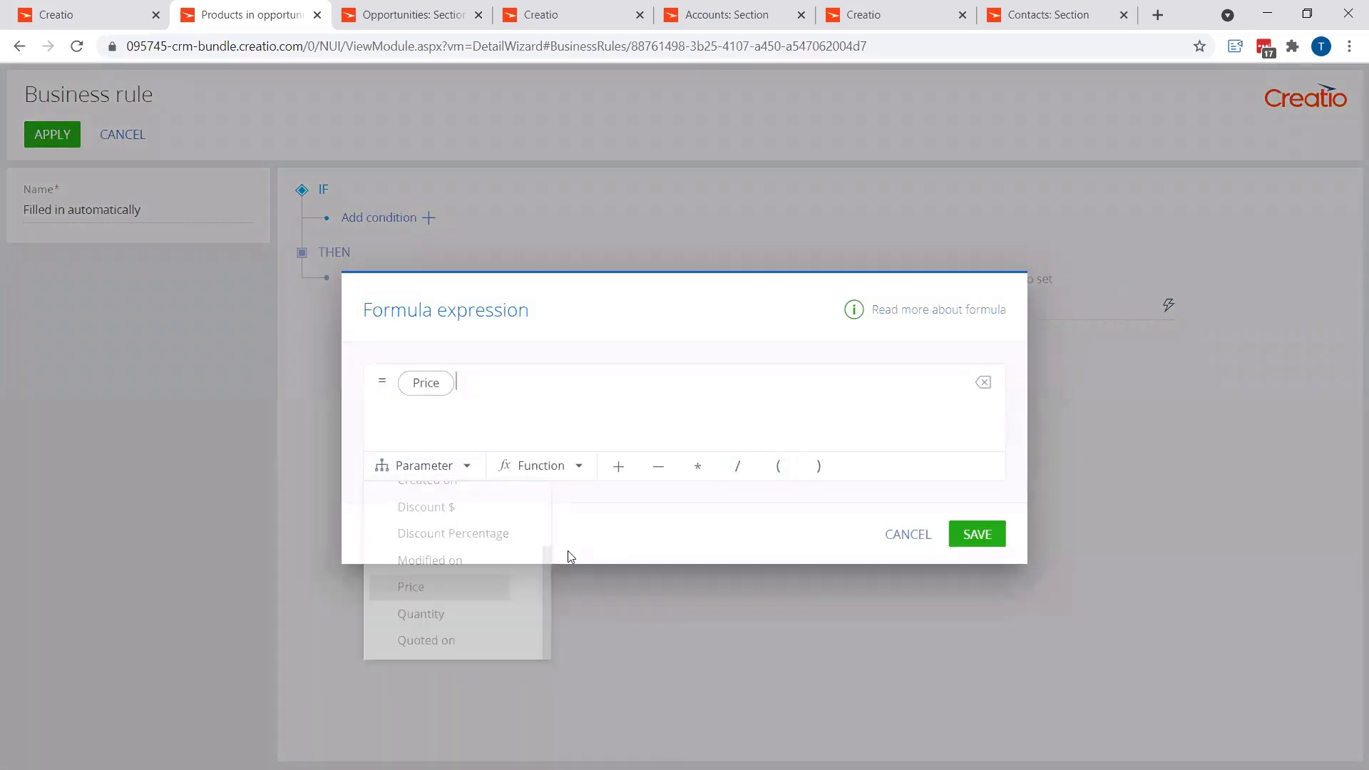
click(658, 467)
click(441, 467)
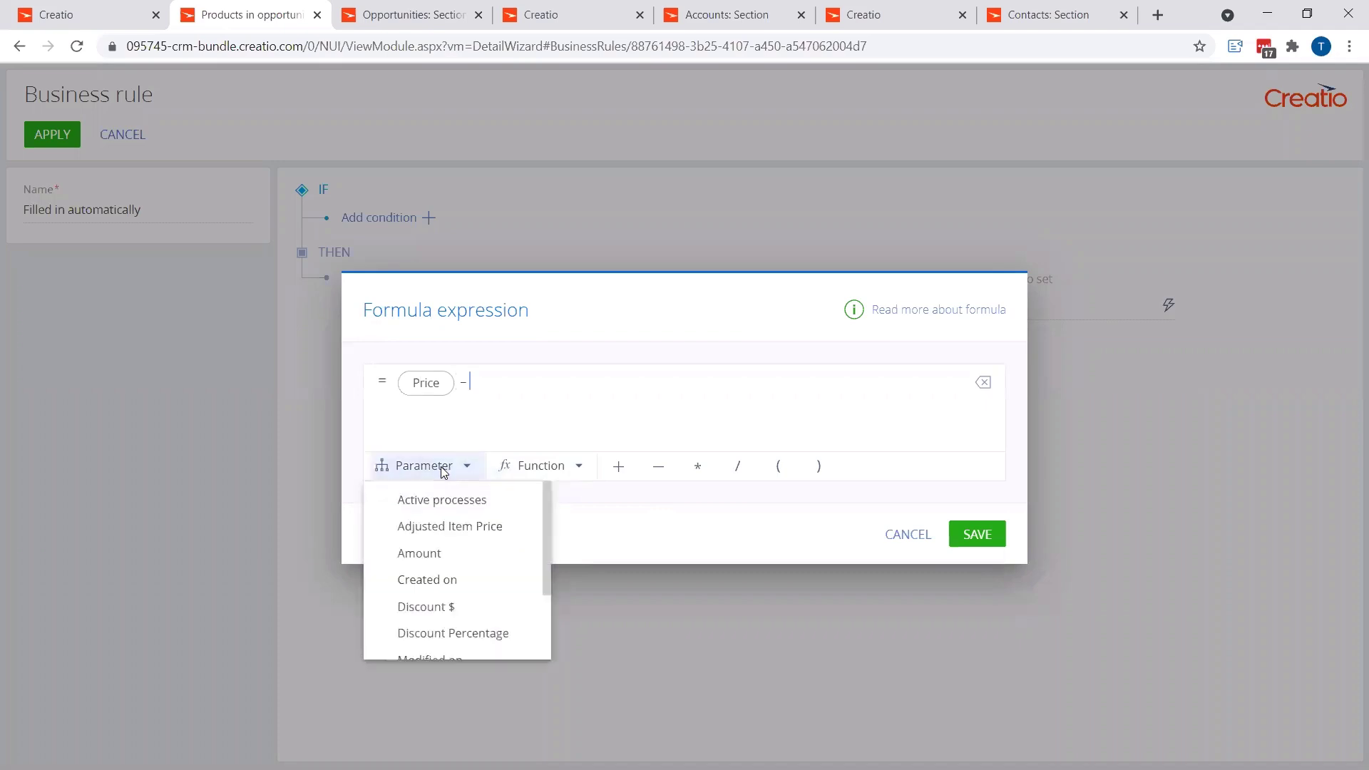
click(452, 607)
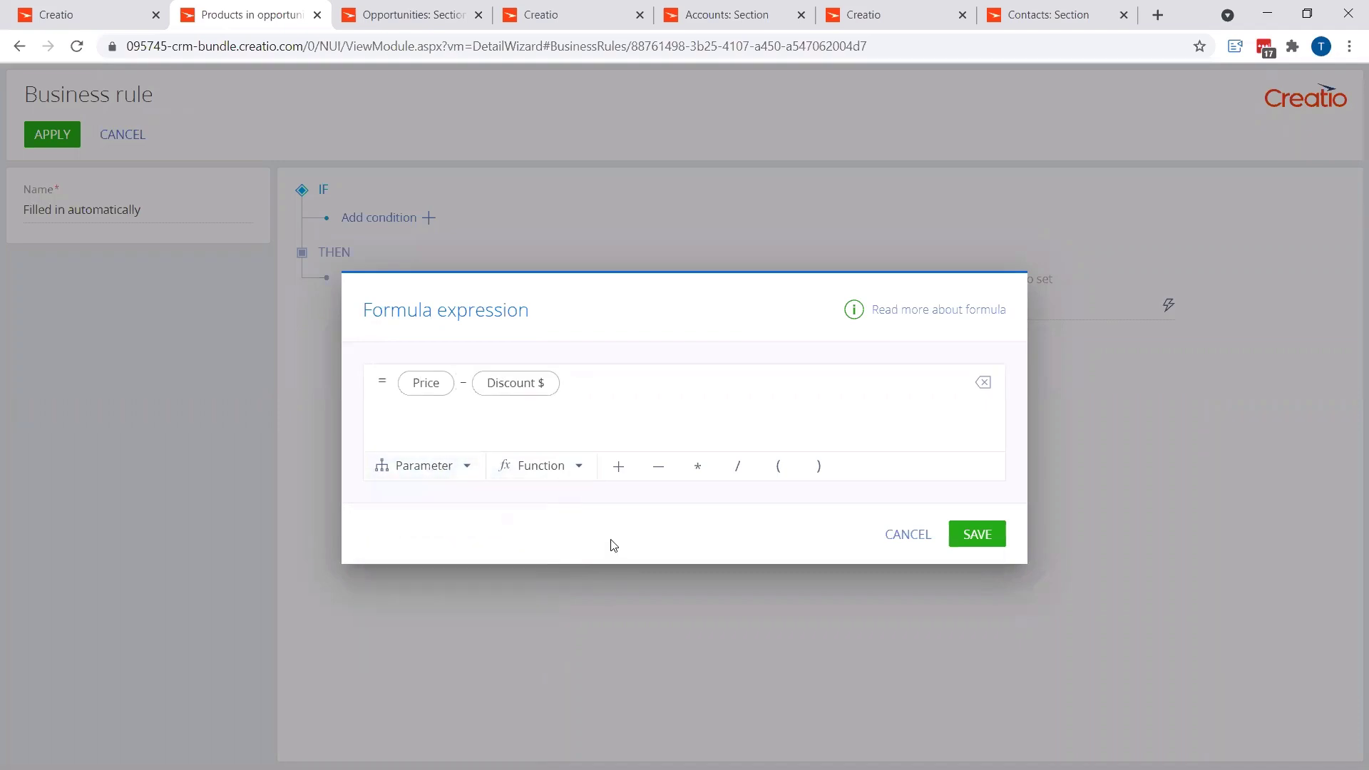
click(989, 543)
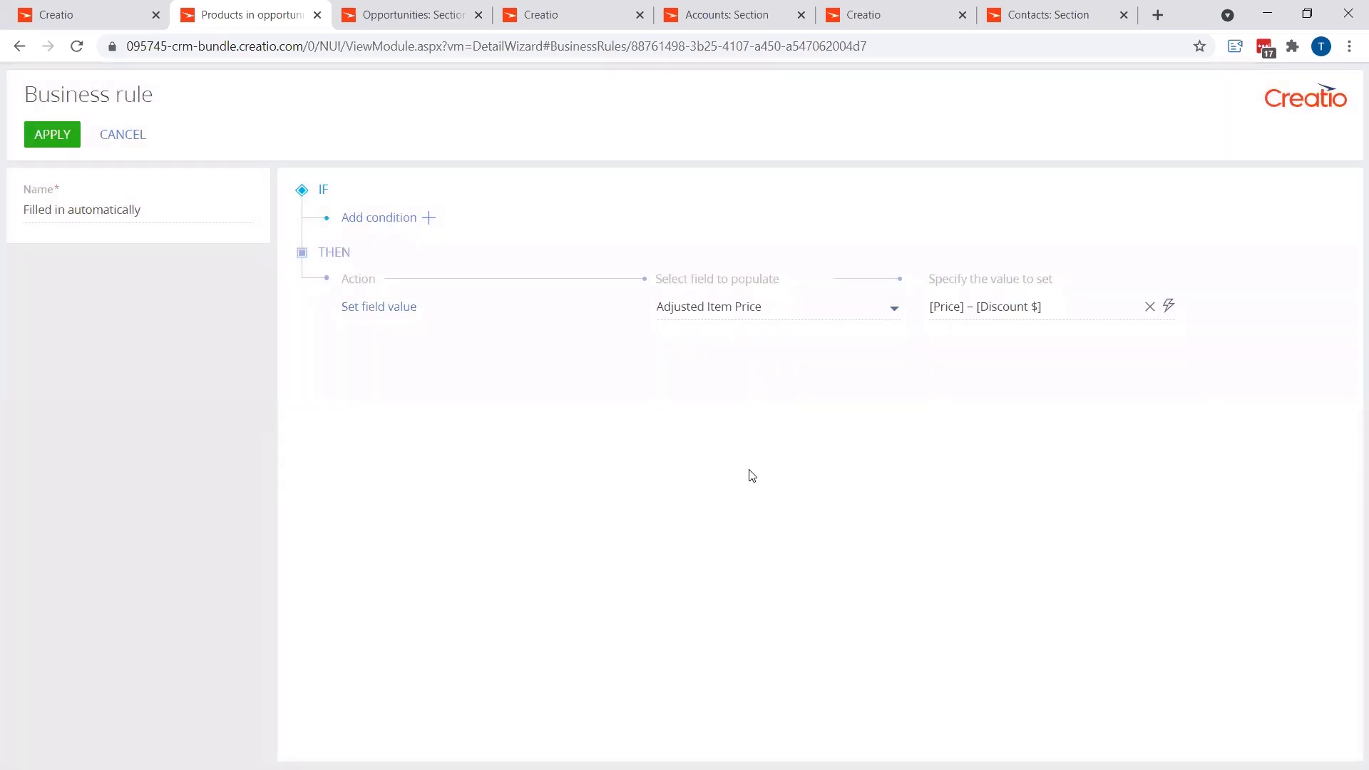
Step: Add a condition to the Adjusted Item Price rule requiring that the Price field is filled in
click(429, 218)
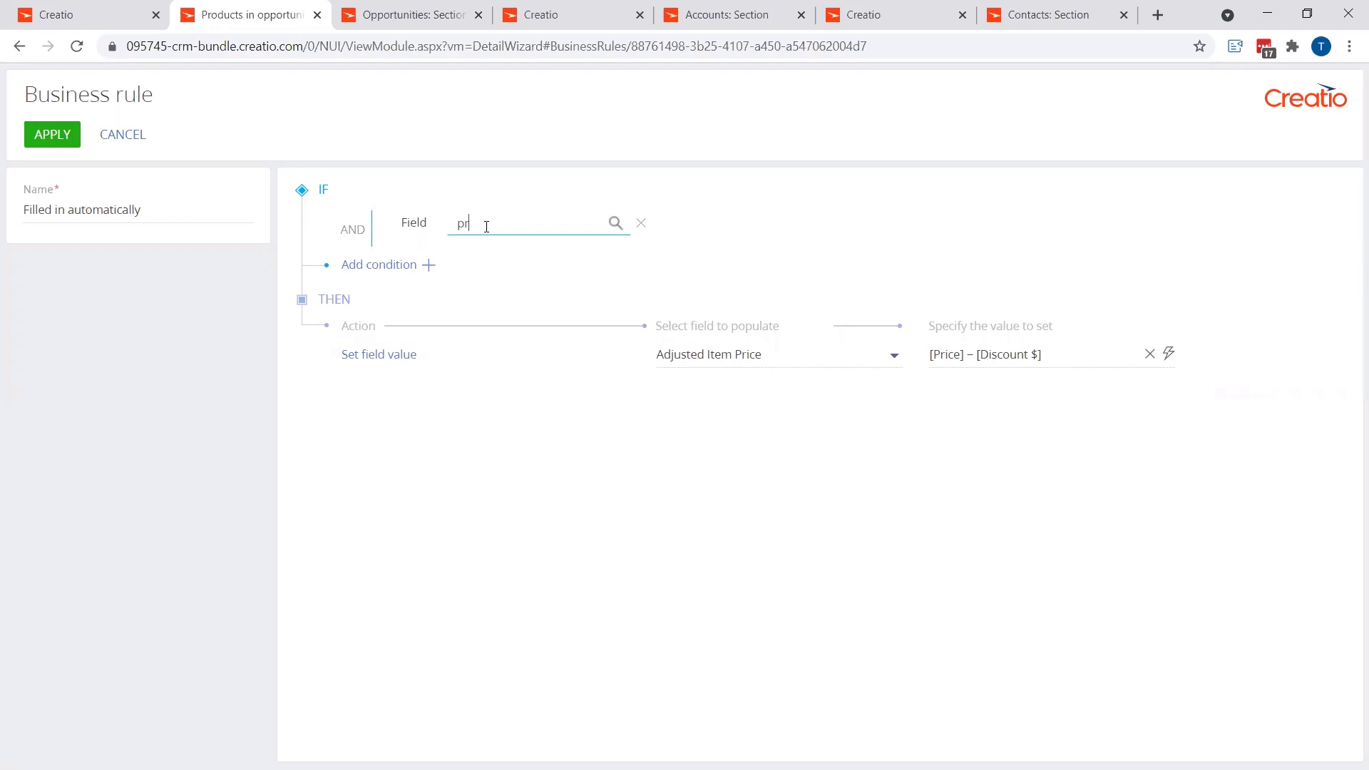
click(498, 255)
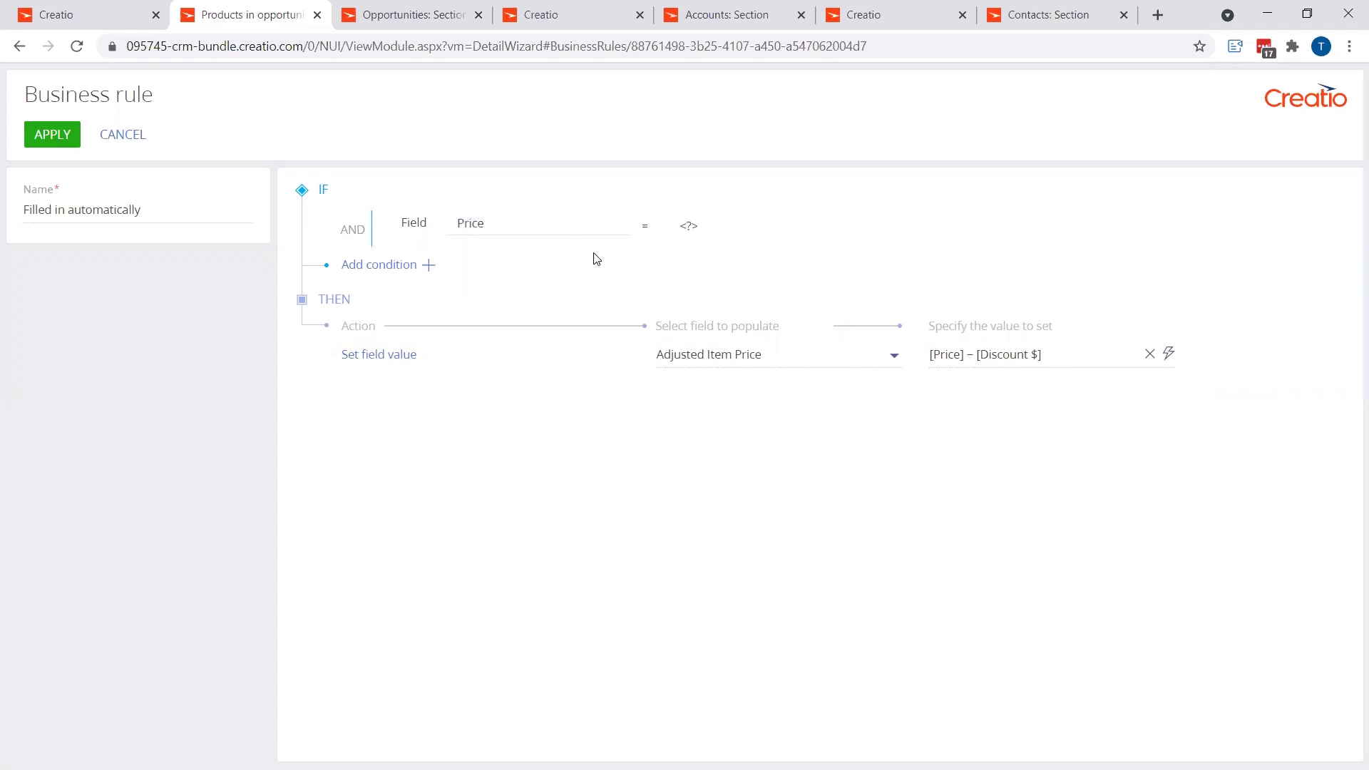
click(646, 225)
click(674, 284)
Step: Add a second condition that Discount $ is filled in and switch the condition group's logical operator to OR
click(429, 265)
click(499, 258)
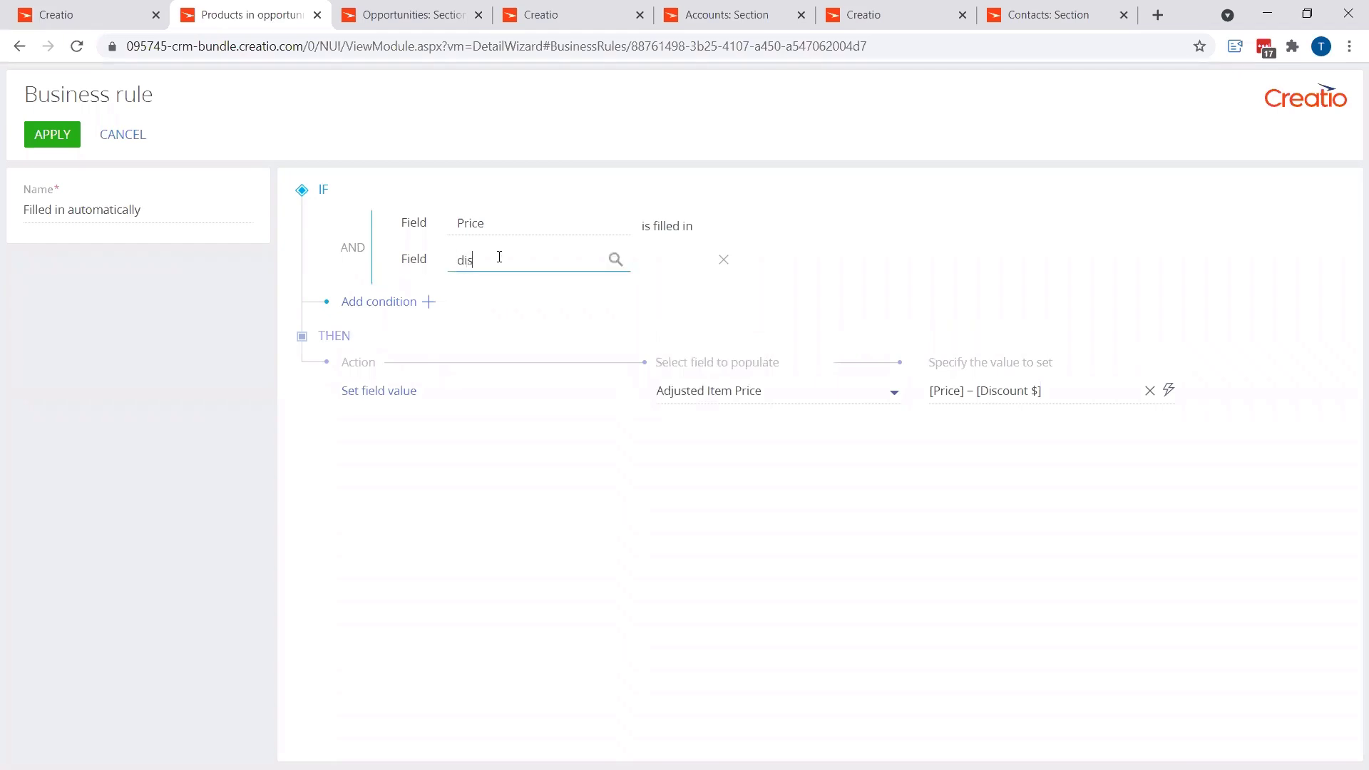
click(498, 290)
click(647, 263)
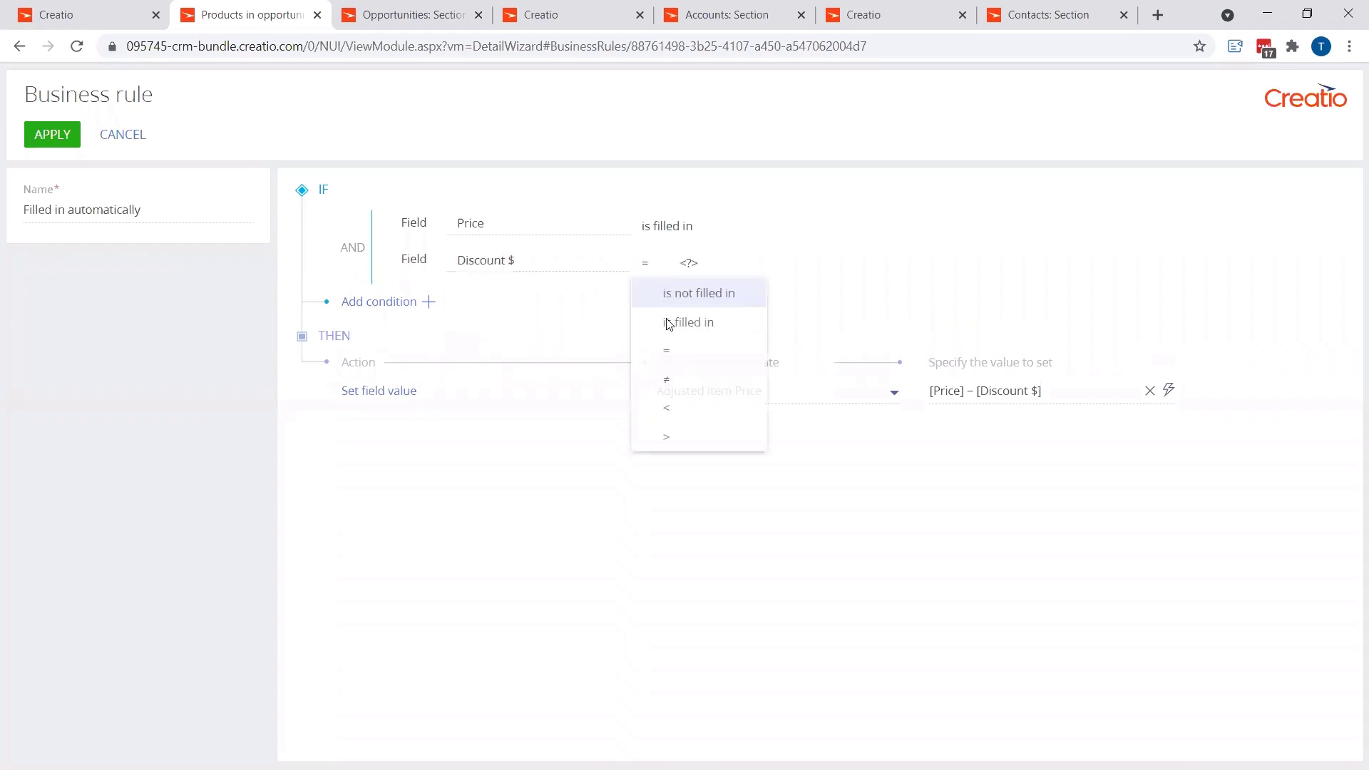
click(672, 325)
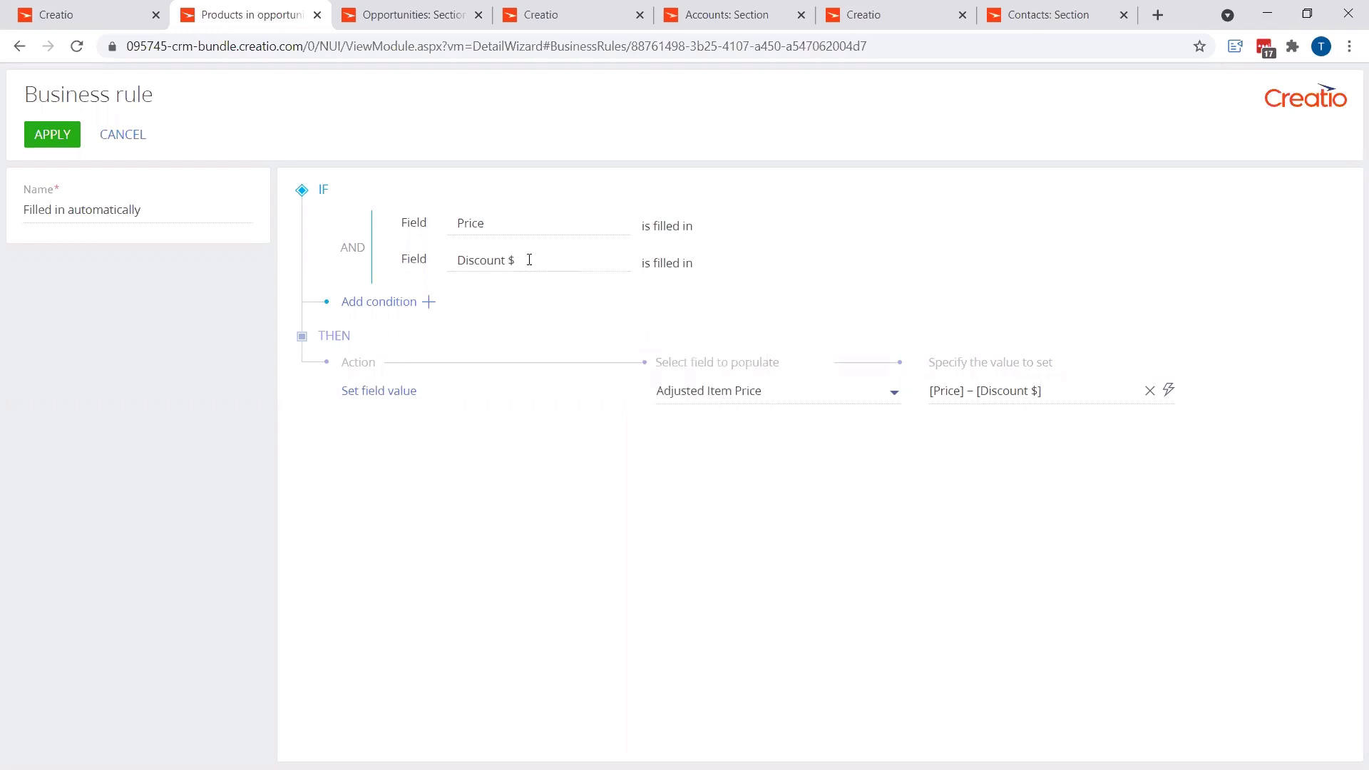
click(353, 248)
Step: Add a third condition to the Adjusted Item Price rule that the Product field is filled in
click(426, 303)
click(489, 297)
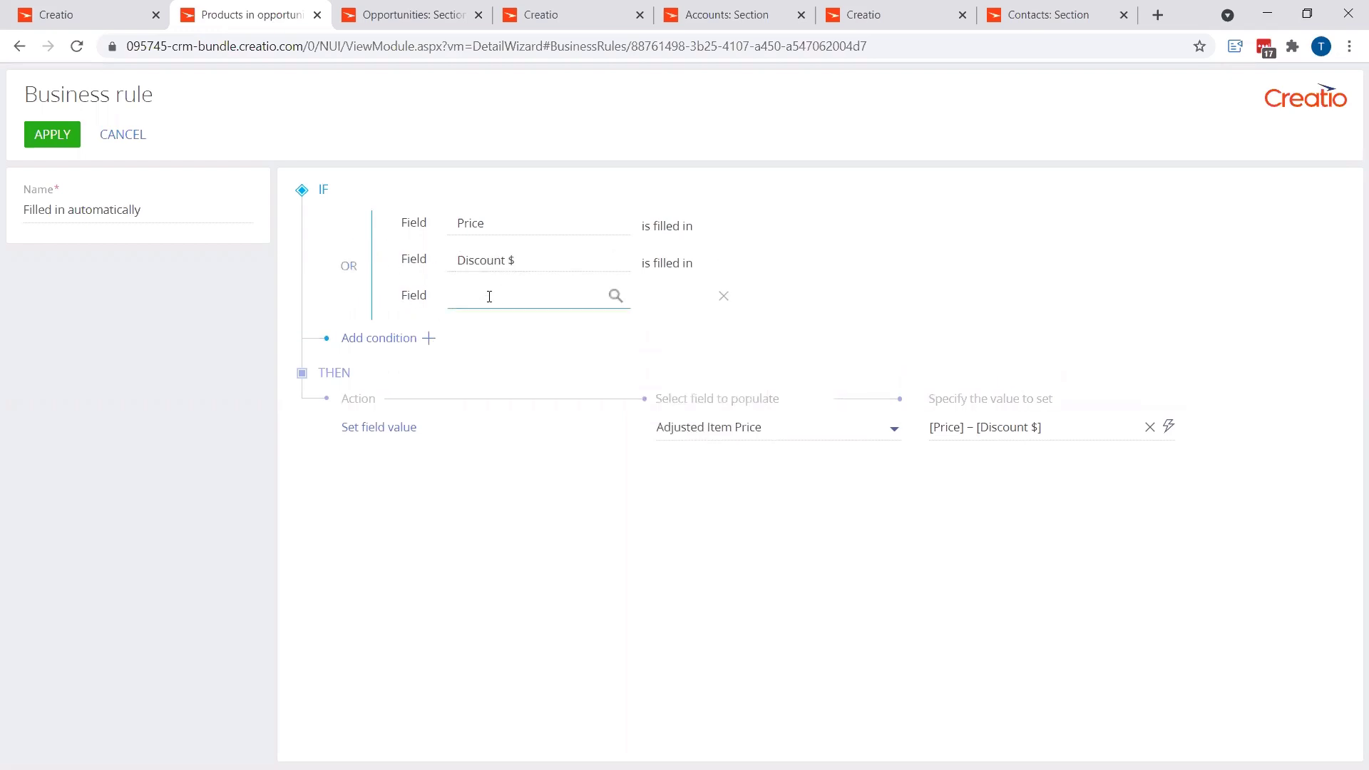
text(pro)
click(511, 328)
click(654, 302)
click(671, 357)
Step: Add a fourth condition that Discount Percentage is filled in and apply the Adjusted Item Price business rule
click(426, 338)
click(465, 342)
text(dis)
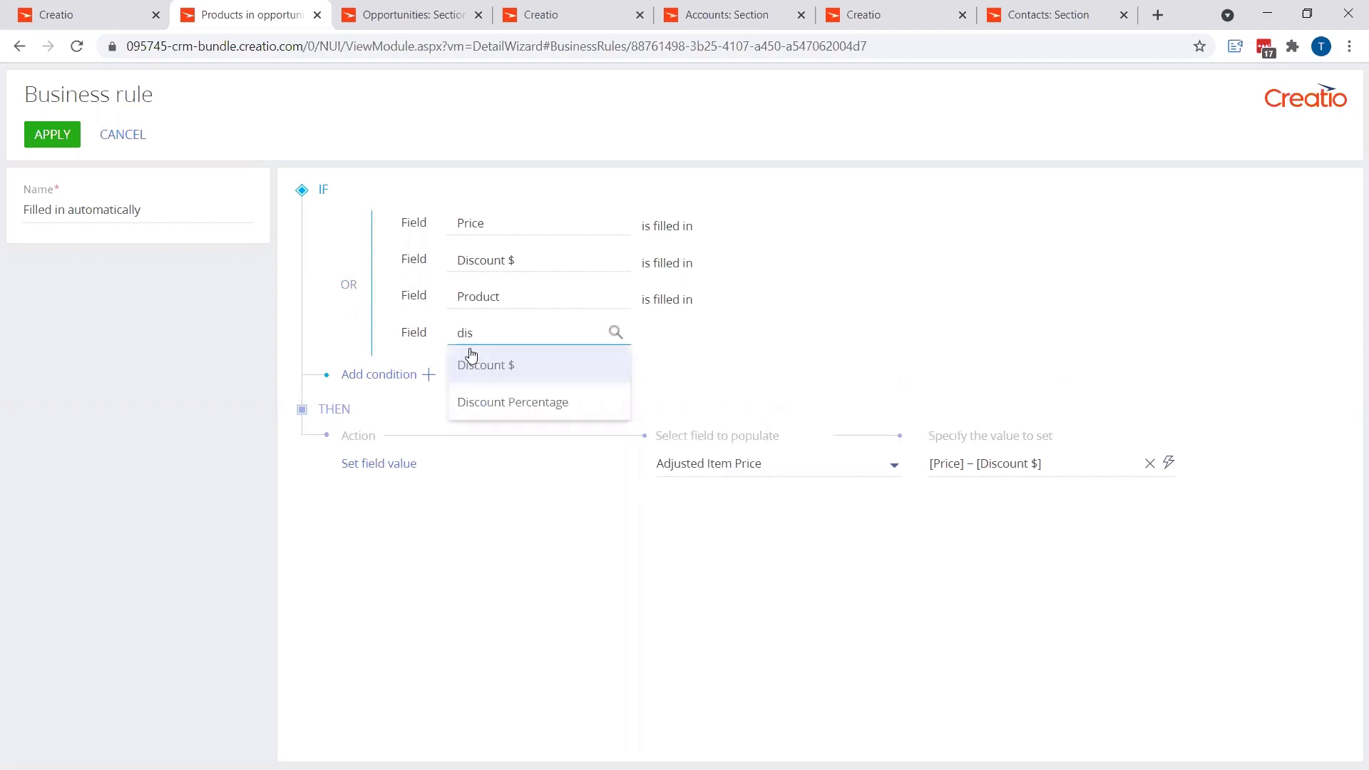
click(507, 400)
click(660, 338)
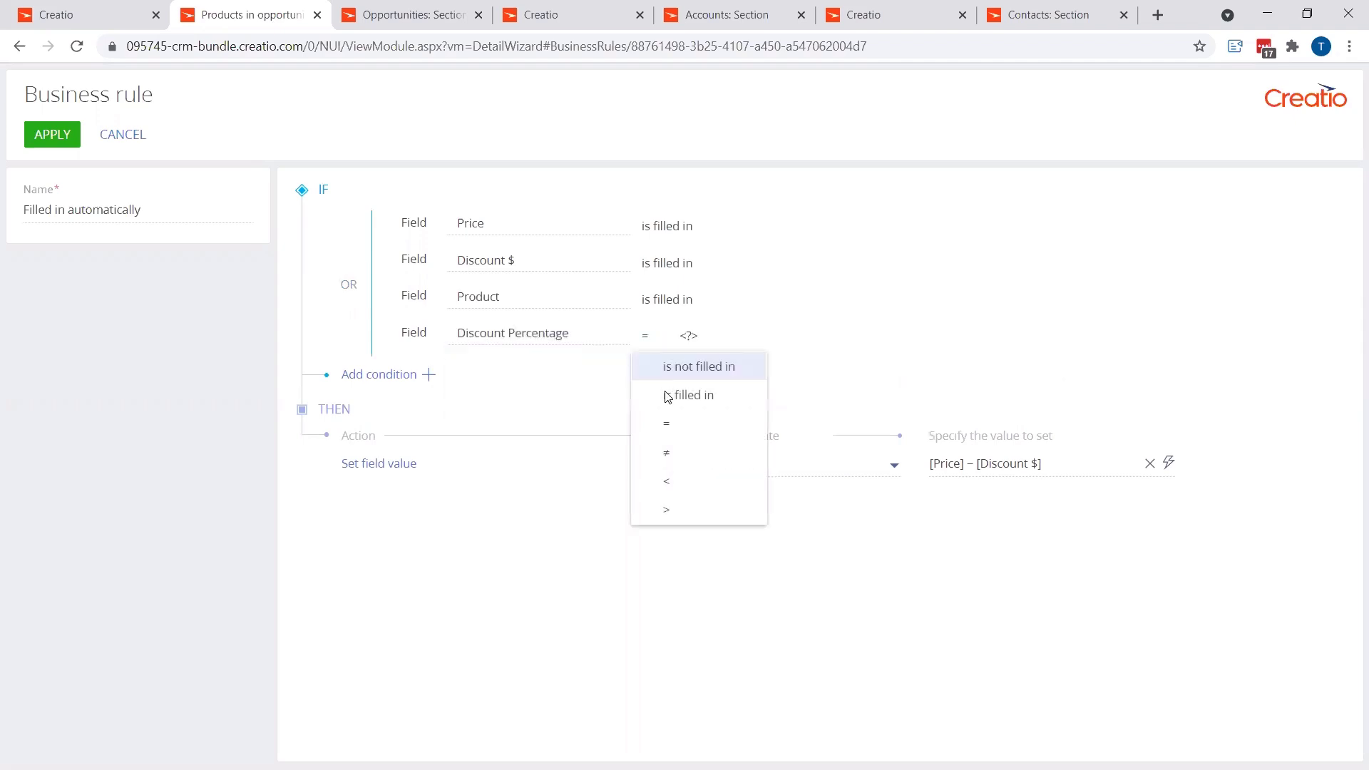
click(666, 394)
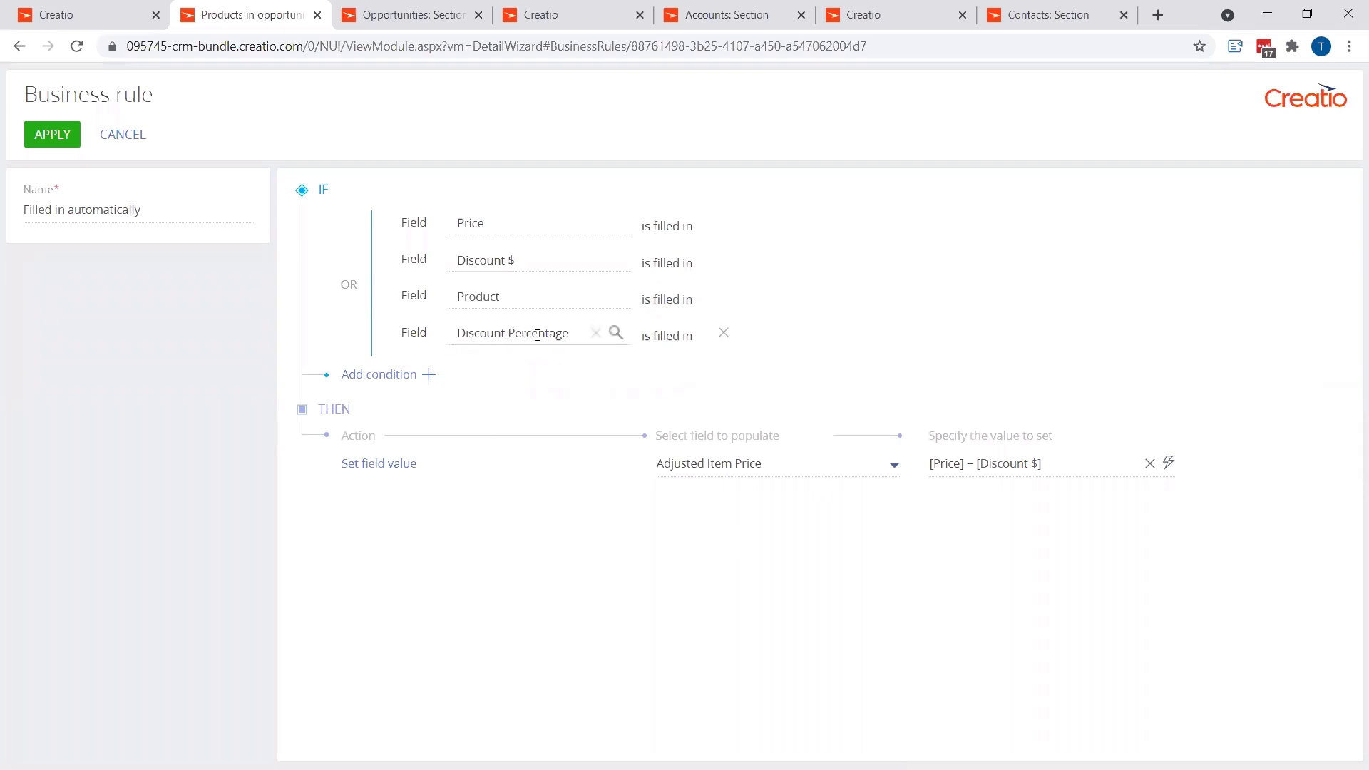
click(54, 145)
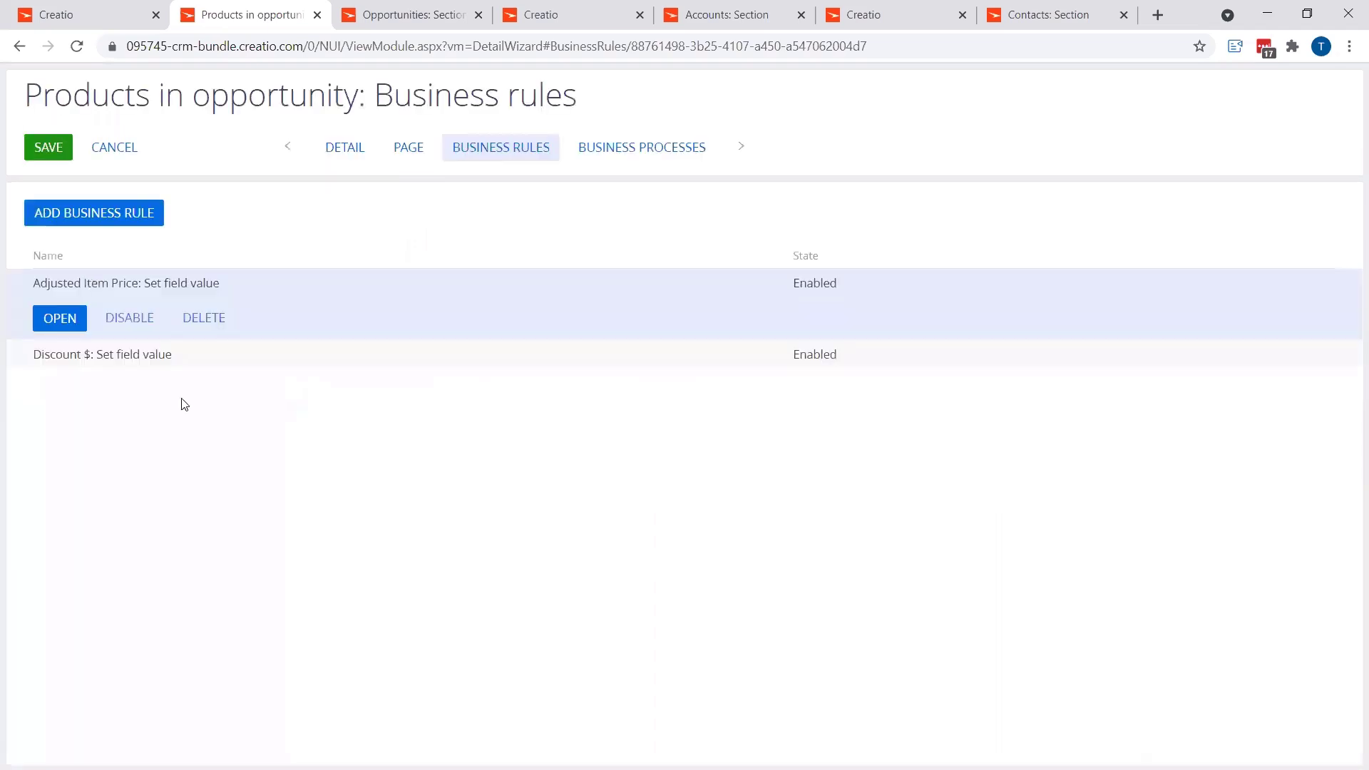
Step: Add another business rule with a Set field value action that populates the Amount field
click(163, 214)
click(411, 280)
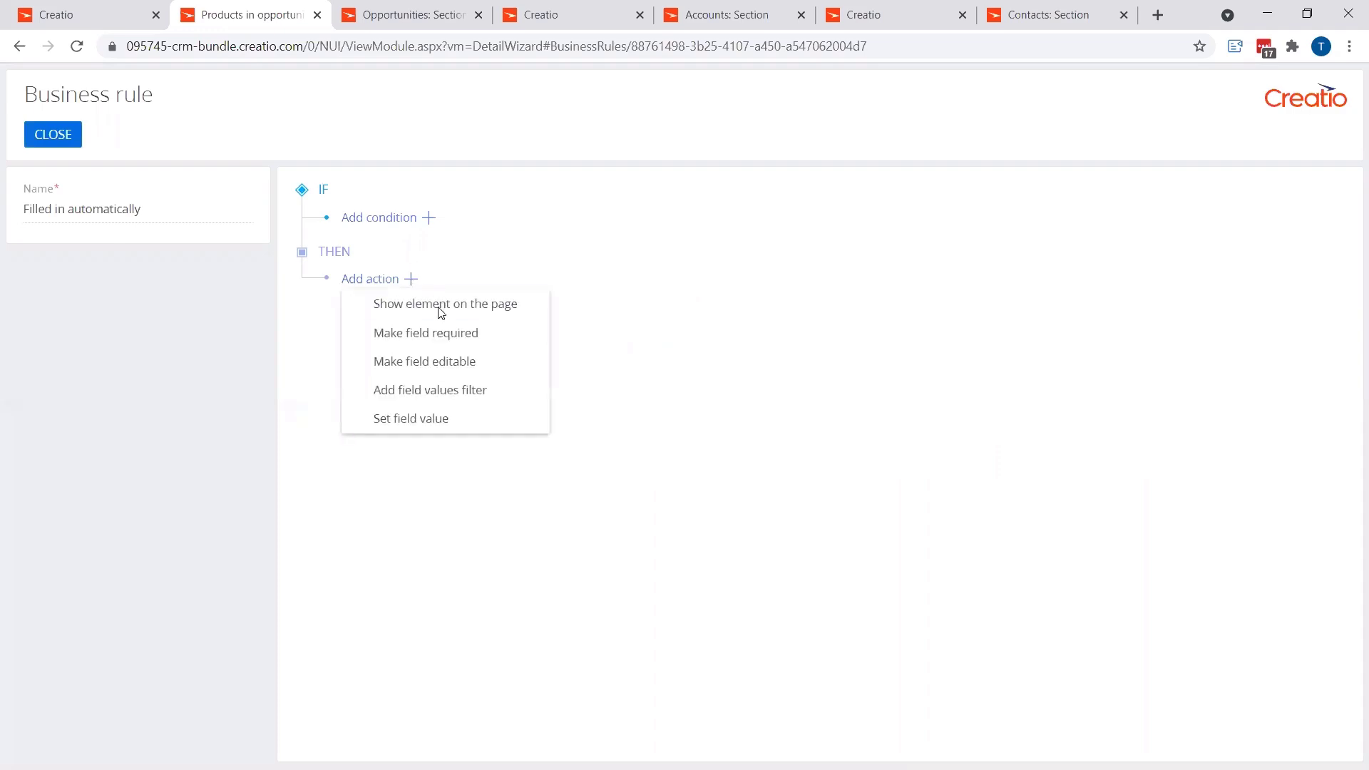
click(440, 421)
click(839, 309)
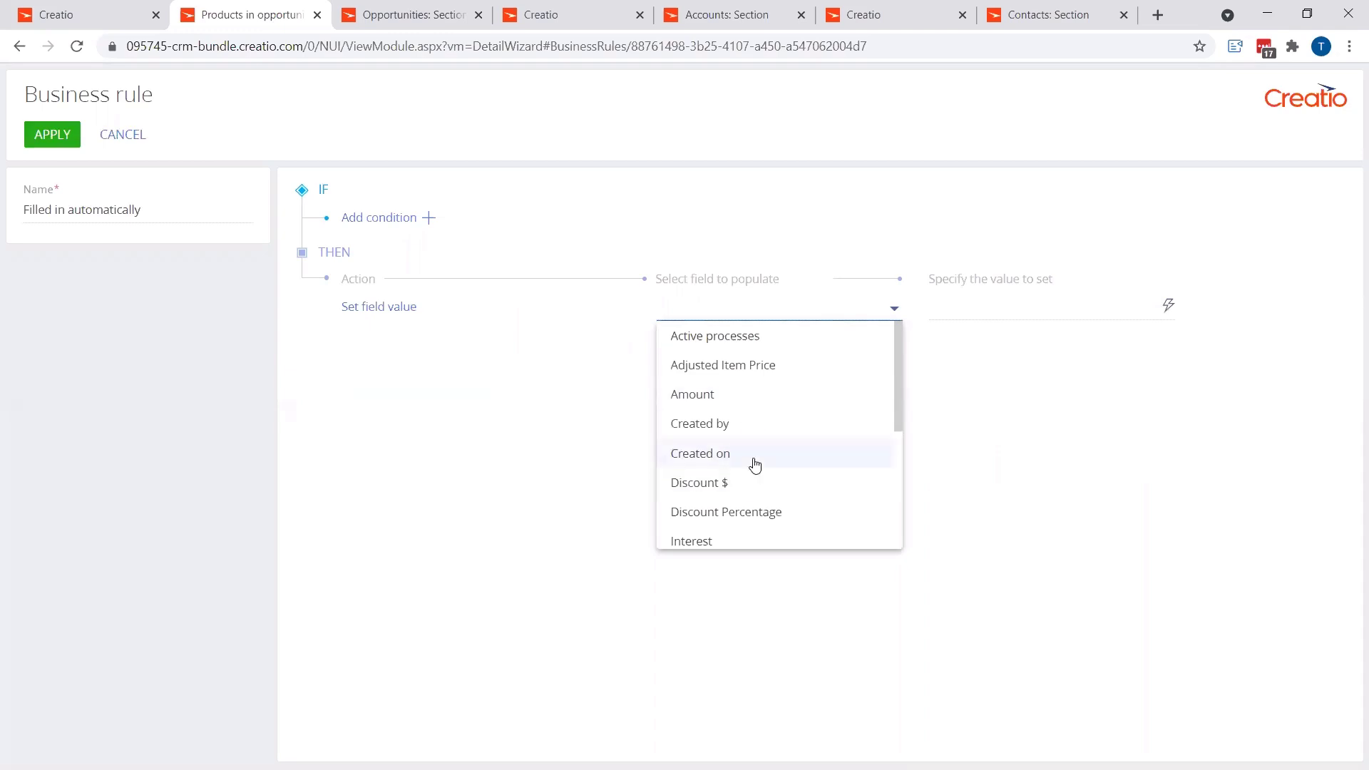
click(740, 397)
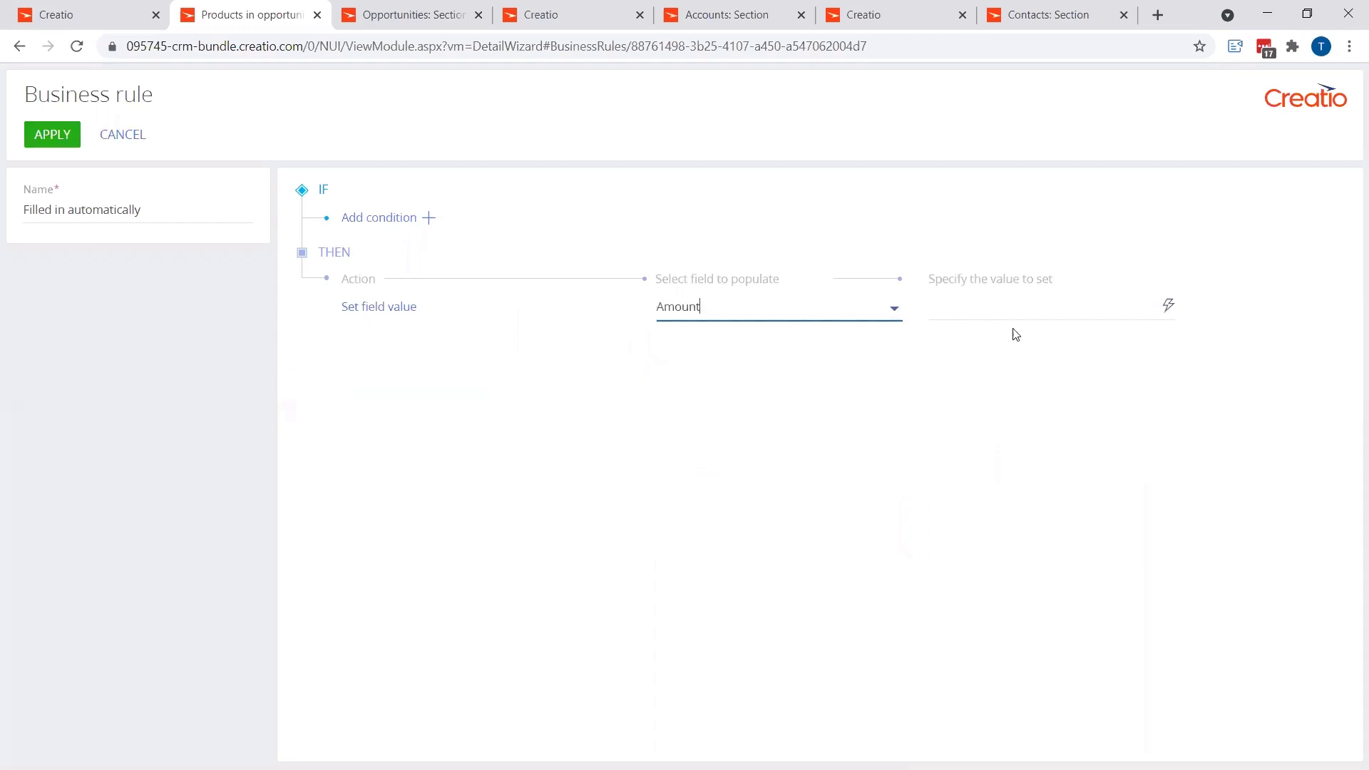
Step: Define the value of Amount with the formula Quantity * Adjusted Item Price and save the formula
click(1168, 305)
click(999, 367)
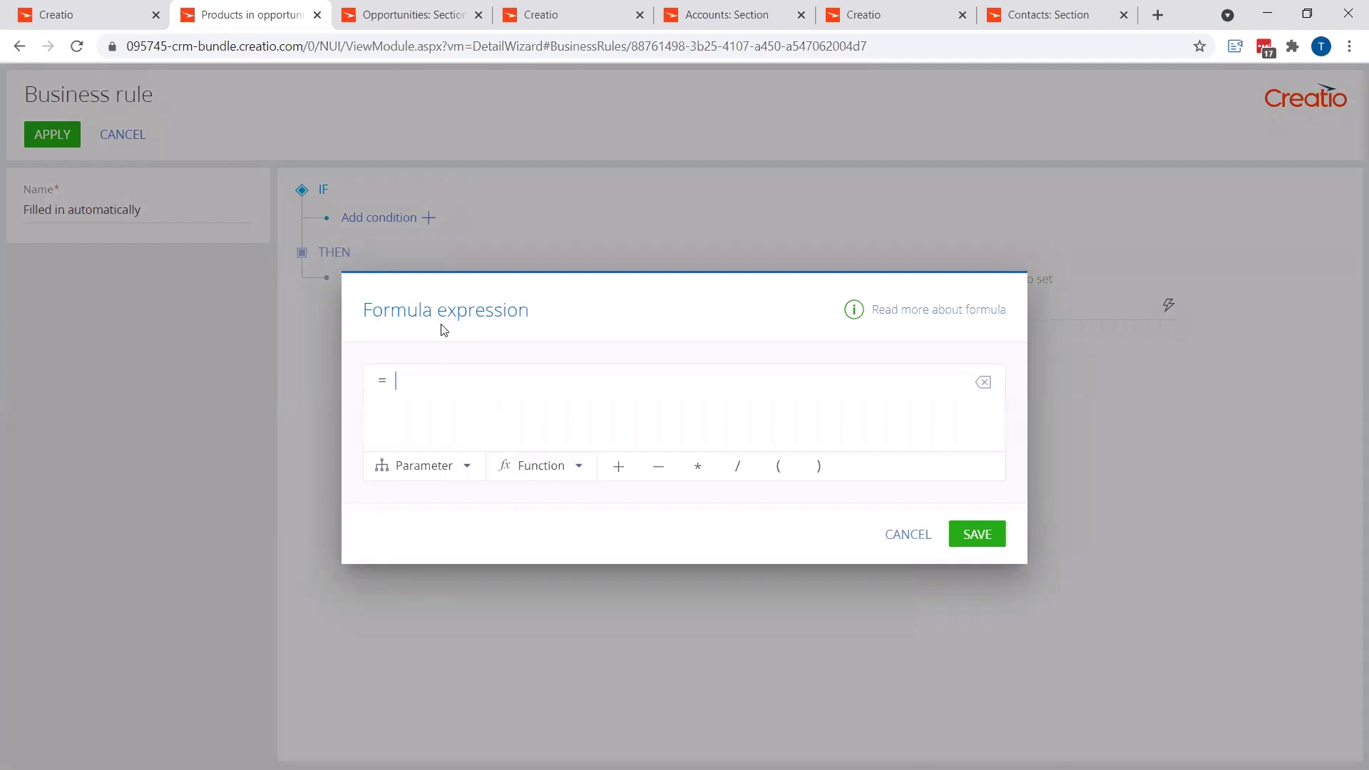
click(429, 466)
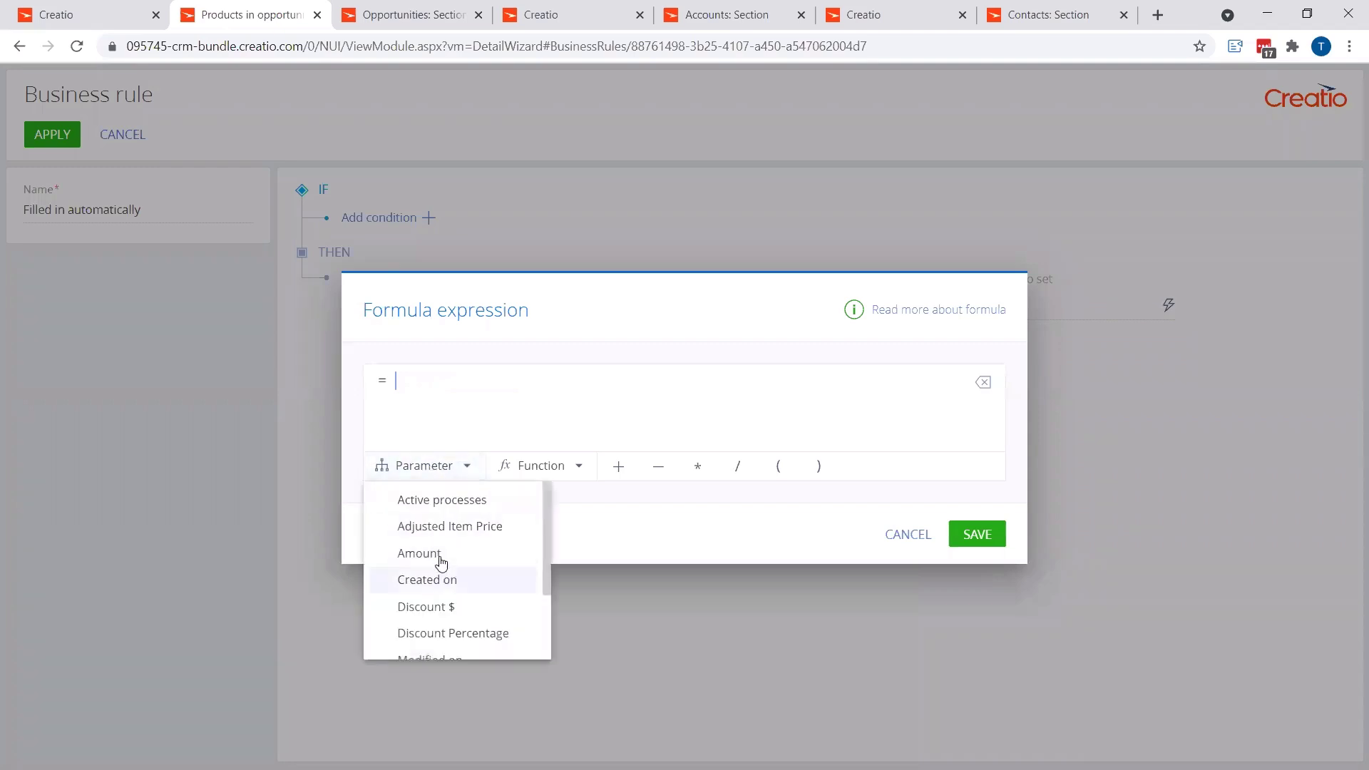
scroll(446, 596, down, 2)
click(435, 614)
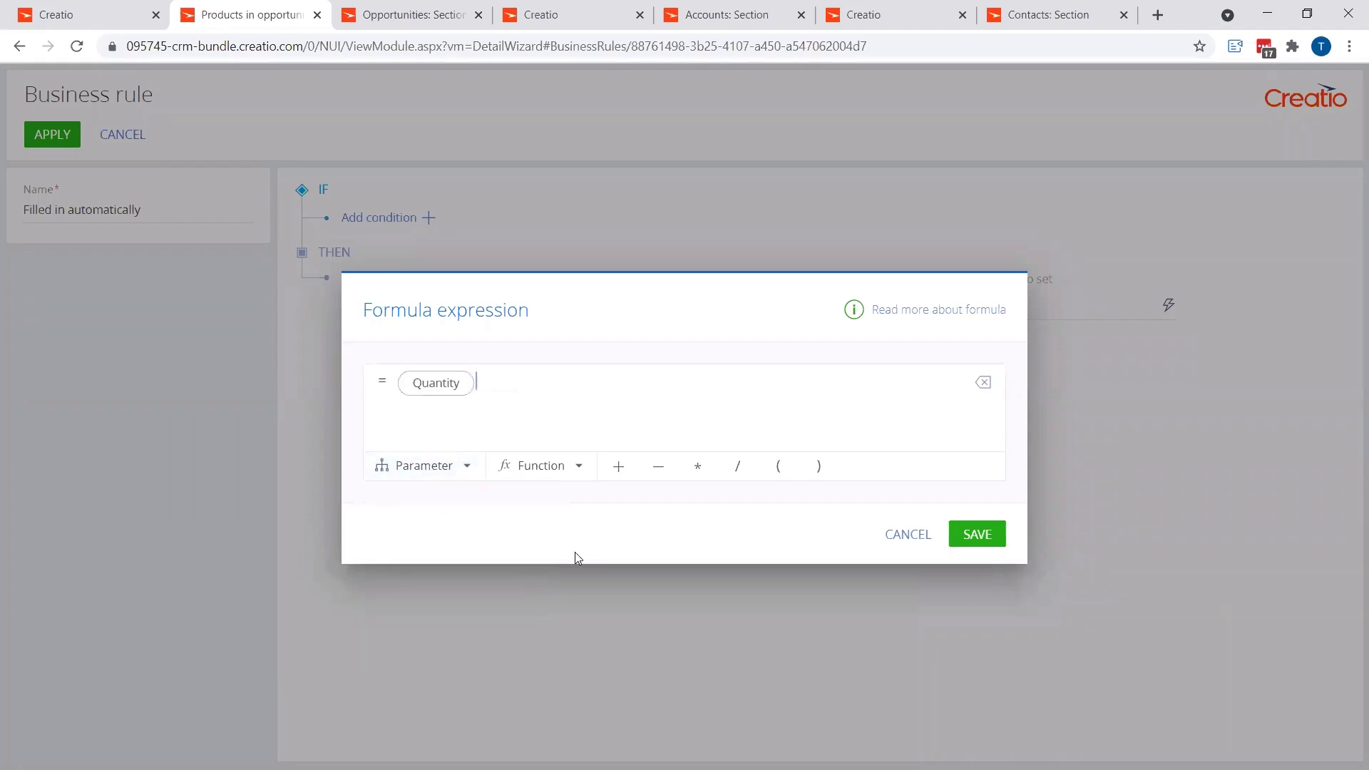
click(699, 468)
click(446, 482)
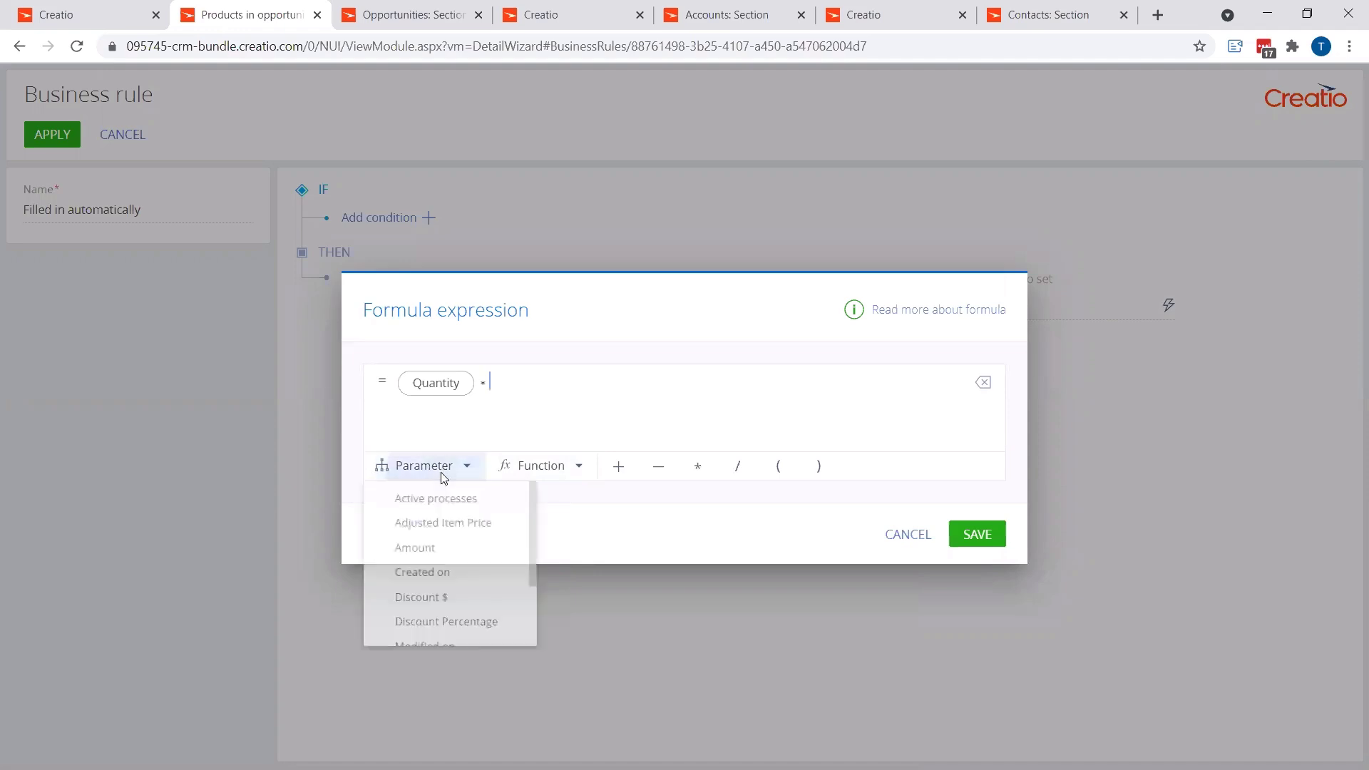
click(458, 526)
click(971, 537)
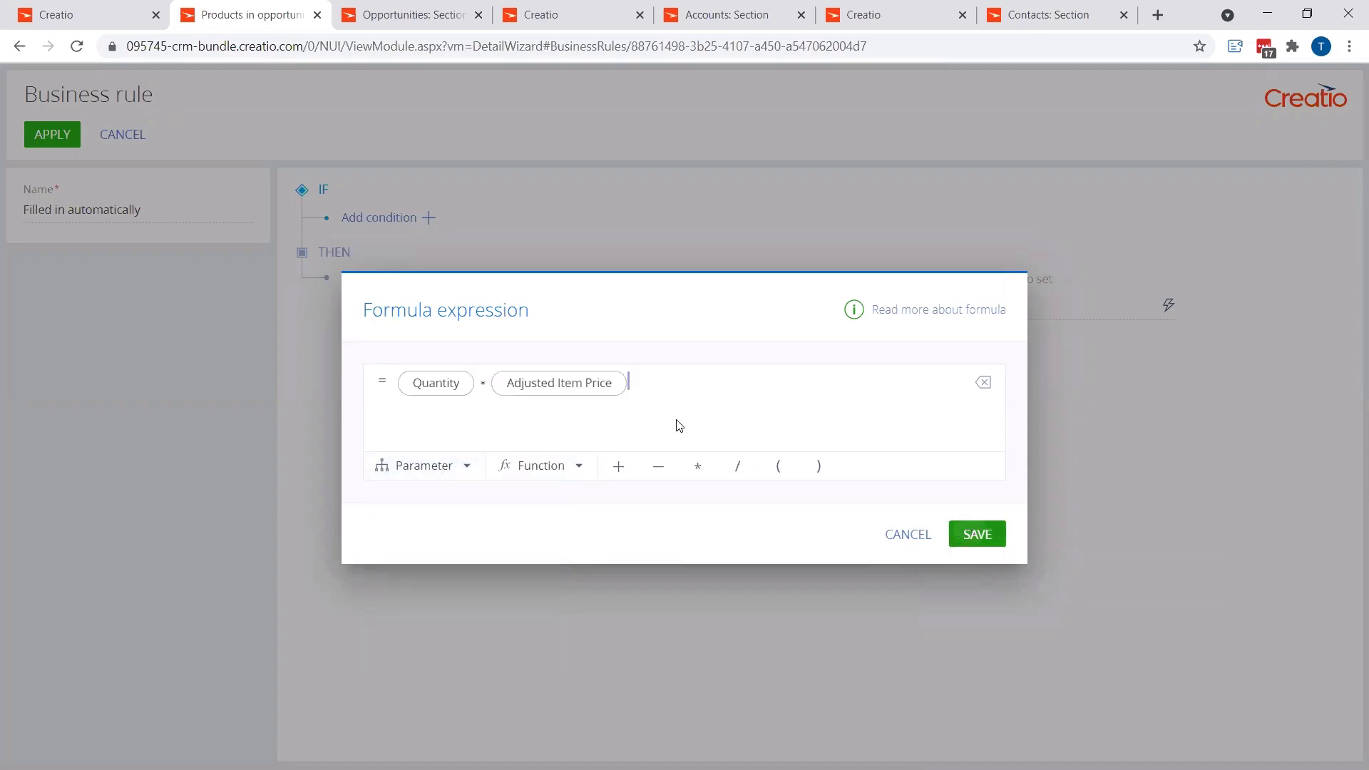
Step: Add a condition to the Amount rule that Product is filled in and set the group's logical operator to OR
click(430, 218)
click(485, 225)
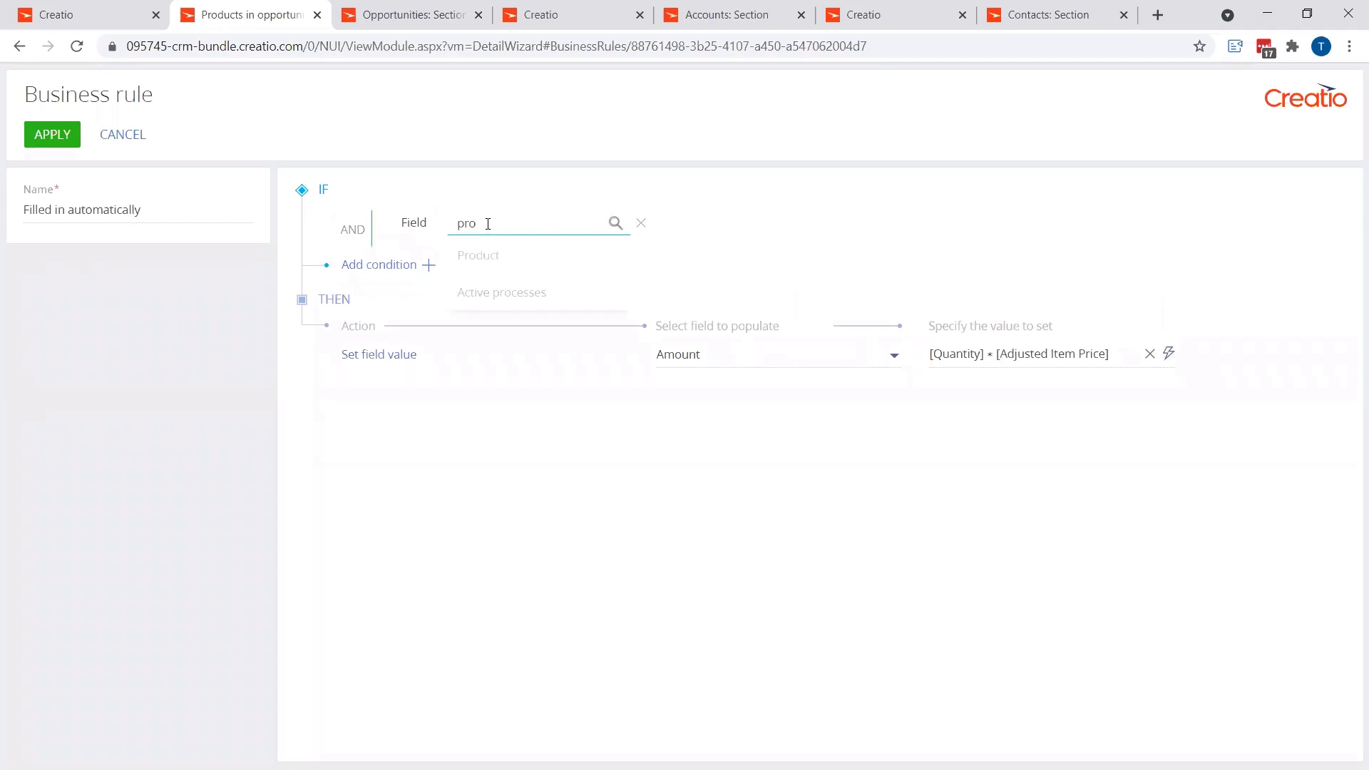
click(507, 257)
click(646, 226)
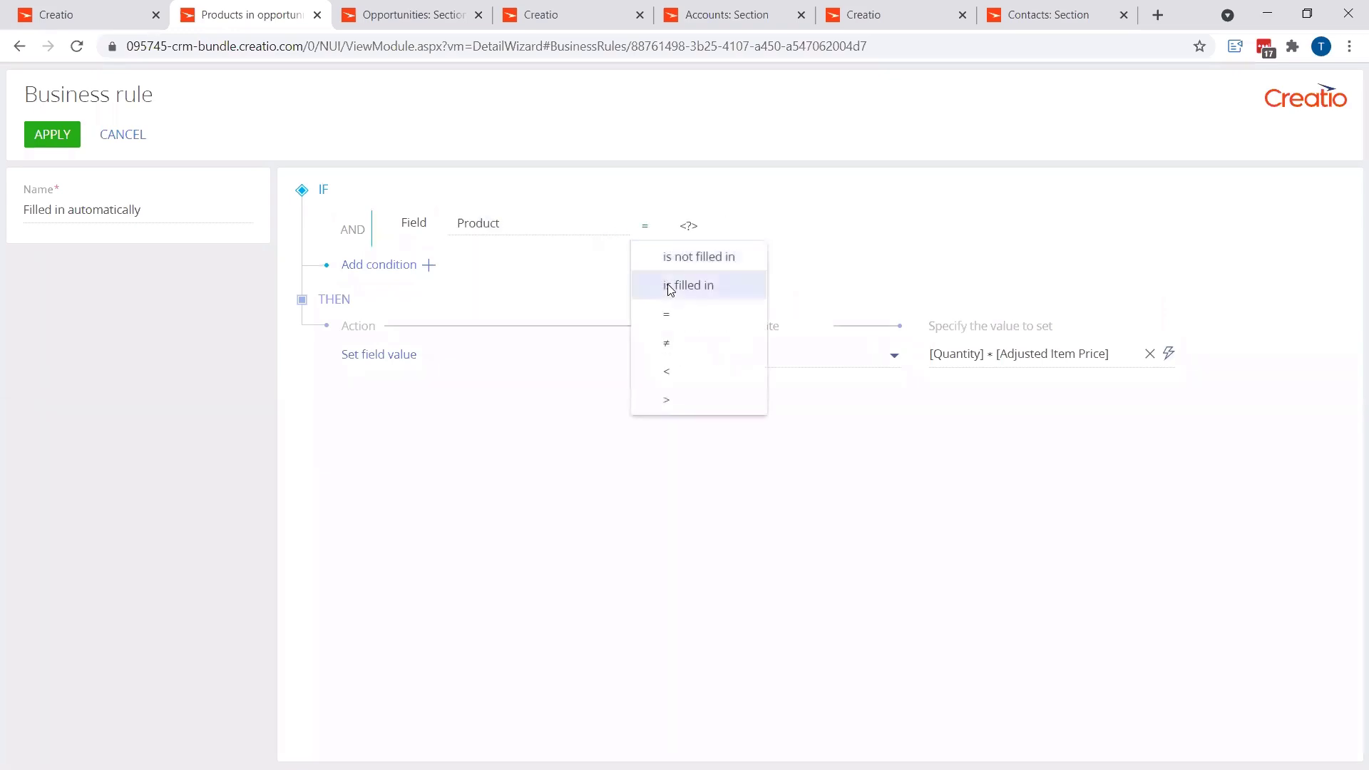
click(669, 285)
click(342, 235)
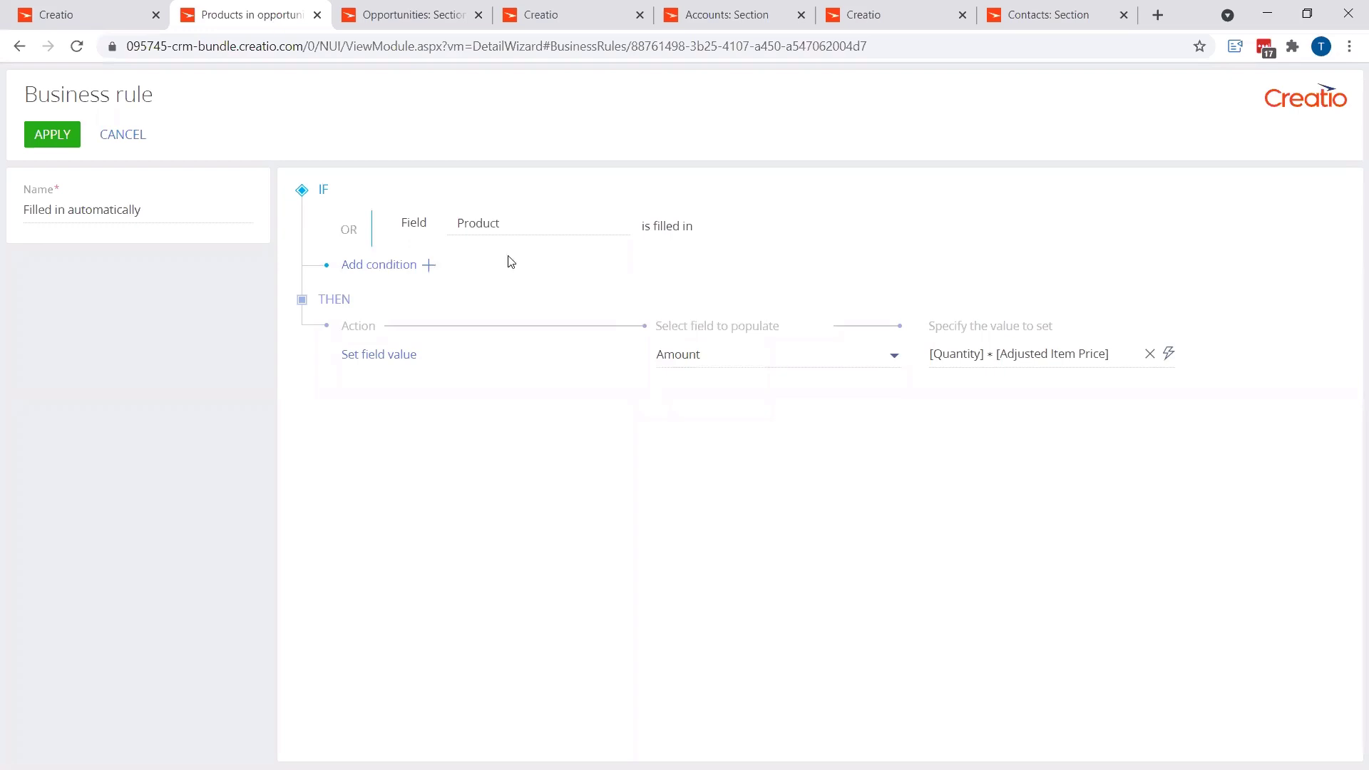
Step: Add a second condition to the Amount rule requiring that Discount Percentage is filled in
click(428, 267)
click(470, 261)
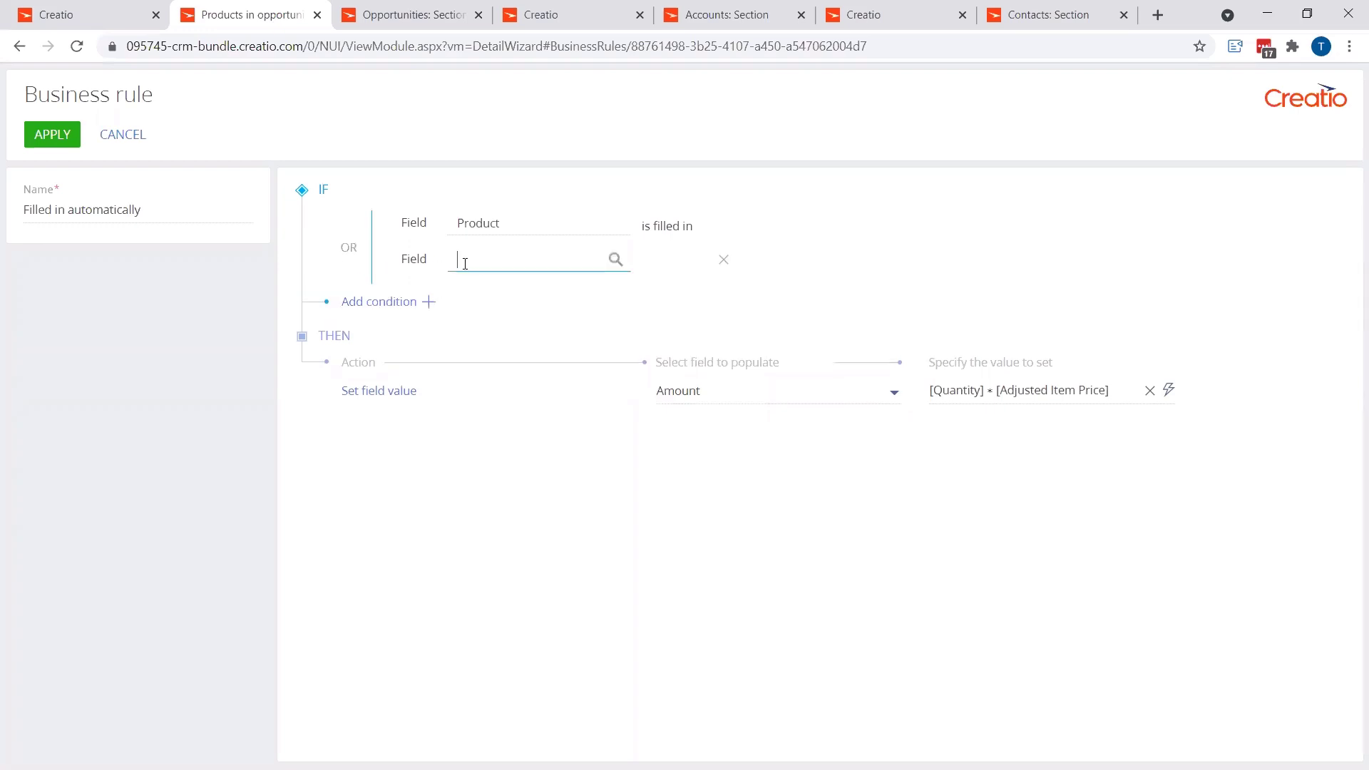
click(511, 327)
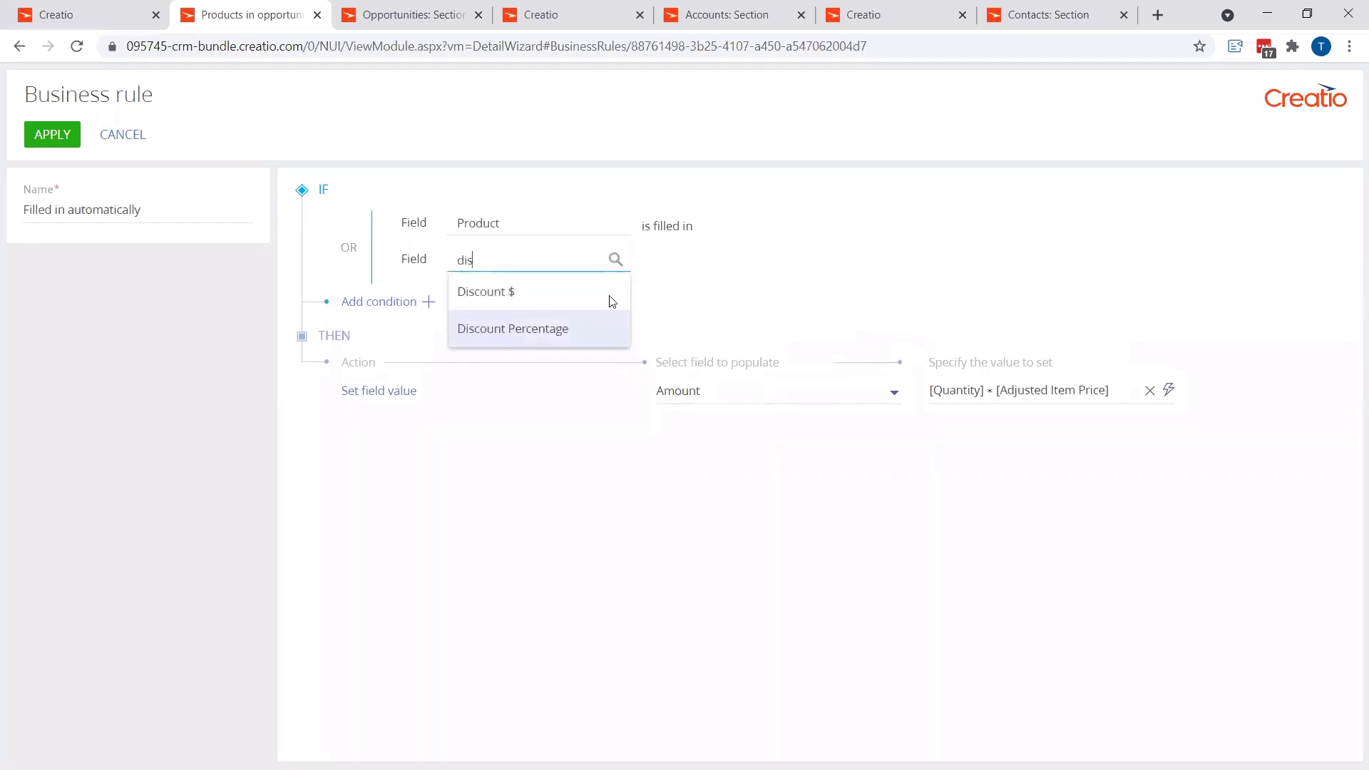
click(646, 265)
click(690, 324)
Step: Add a third condition to the Amount rule requiring that the Quantity field is filled in
click(429, 302)
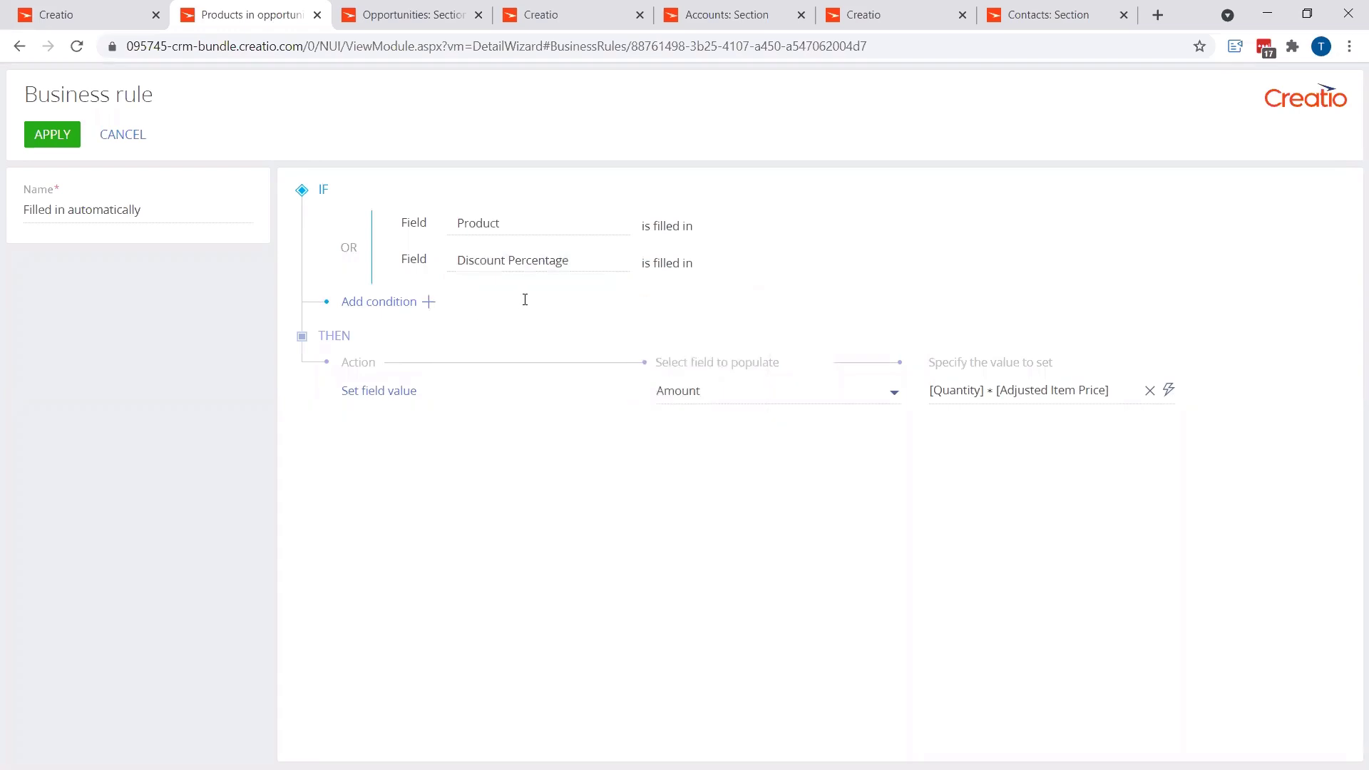
click(490, 313)
text(qu)
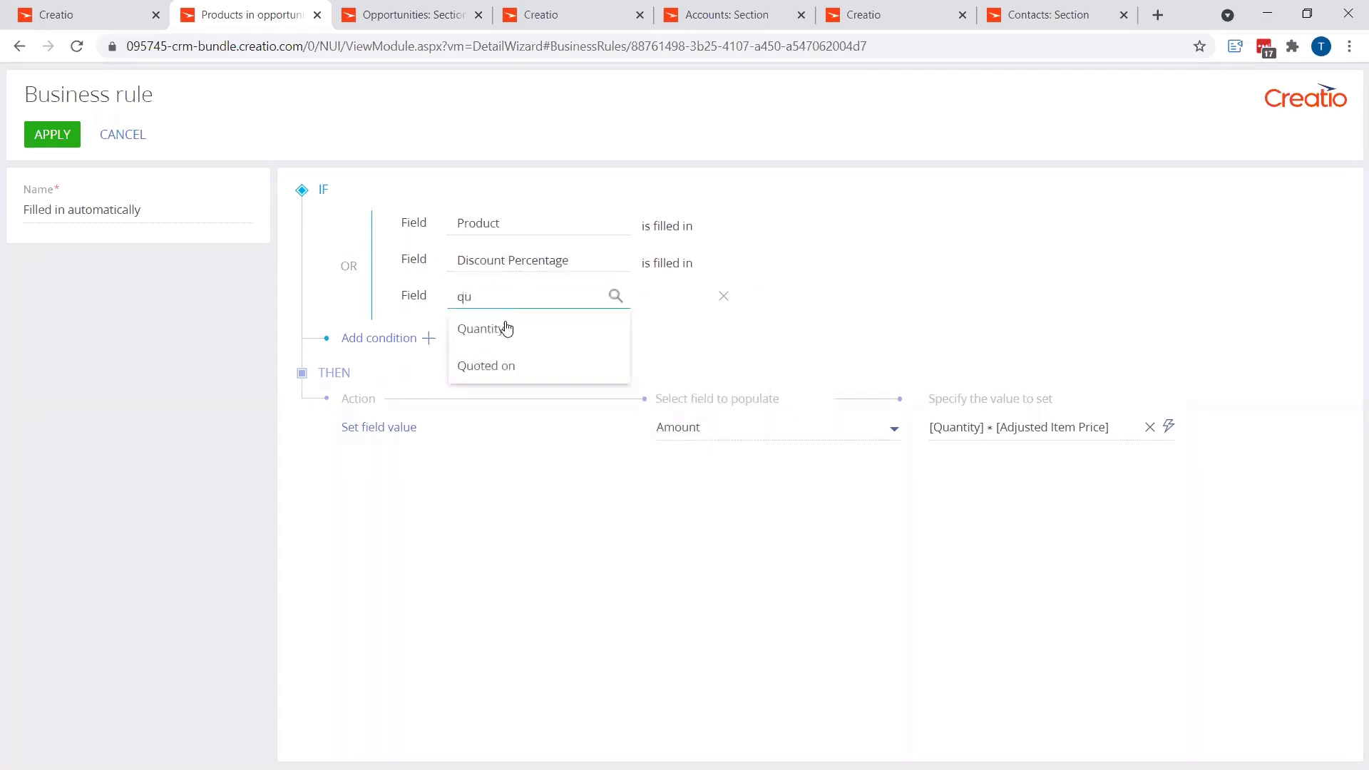
click(504, 328)
click(644, 300)
click(683, 355)
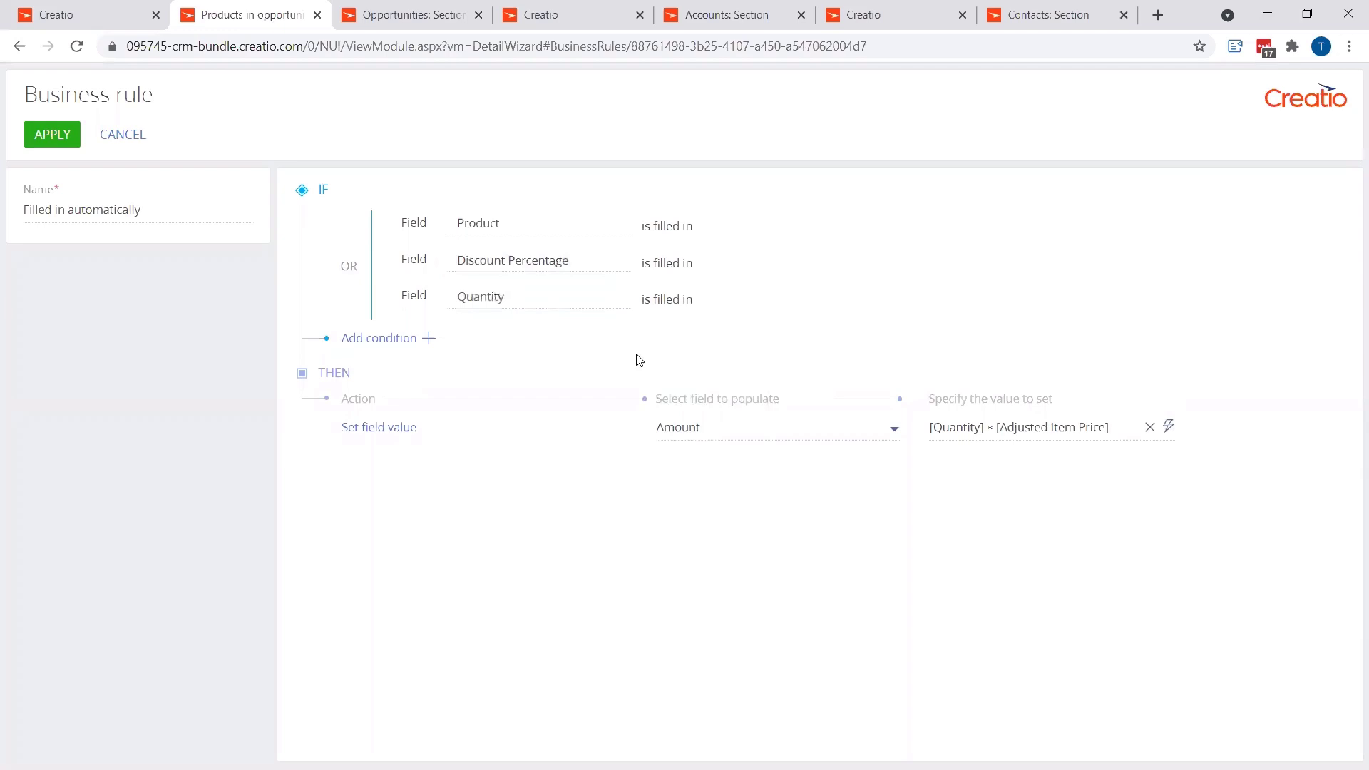
Step: Add a fourth condition to the Amount rule requiring that Discount $ is filled in
click(429, 338)
click(523, 332)
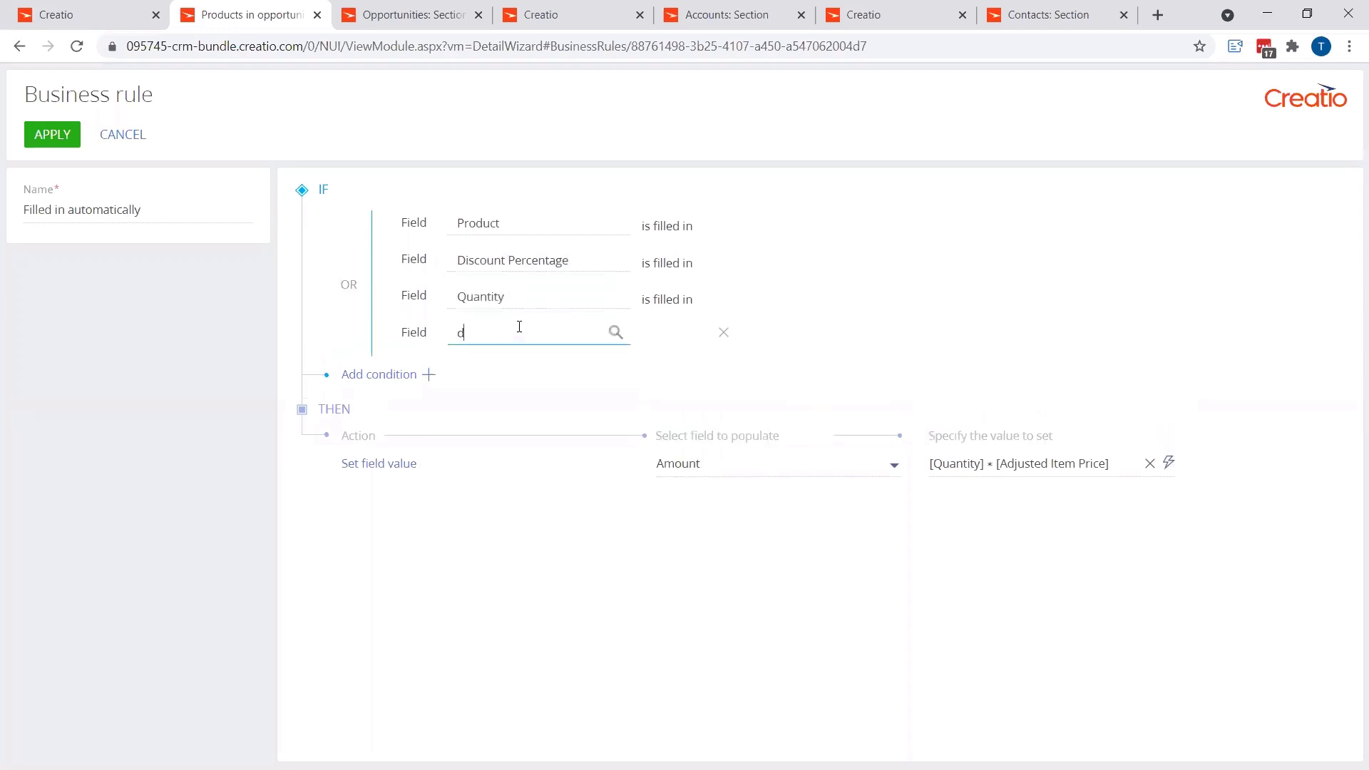
click(498, 365)
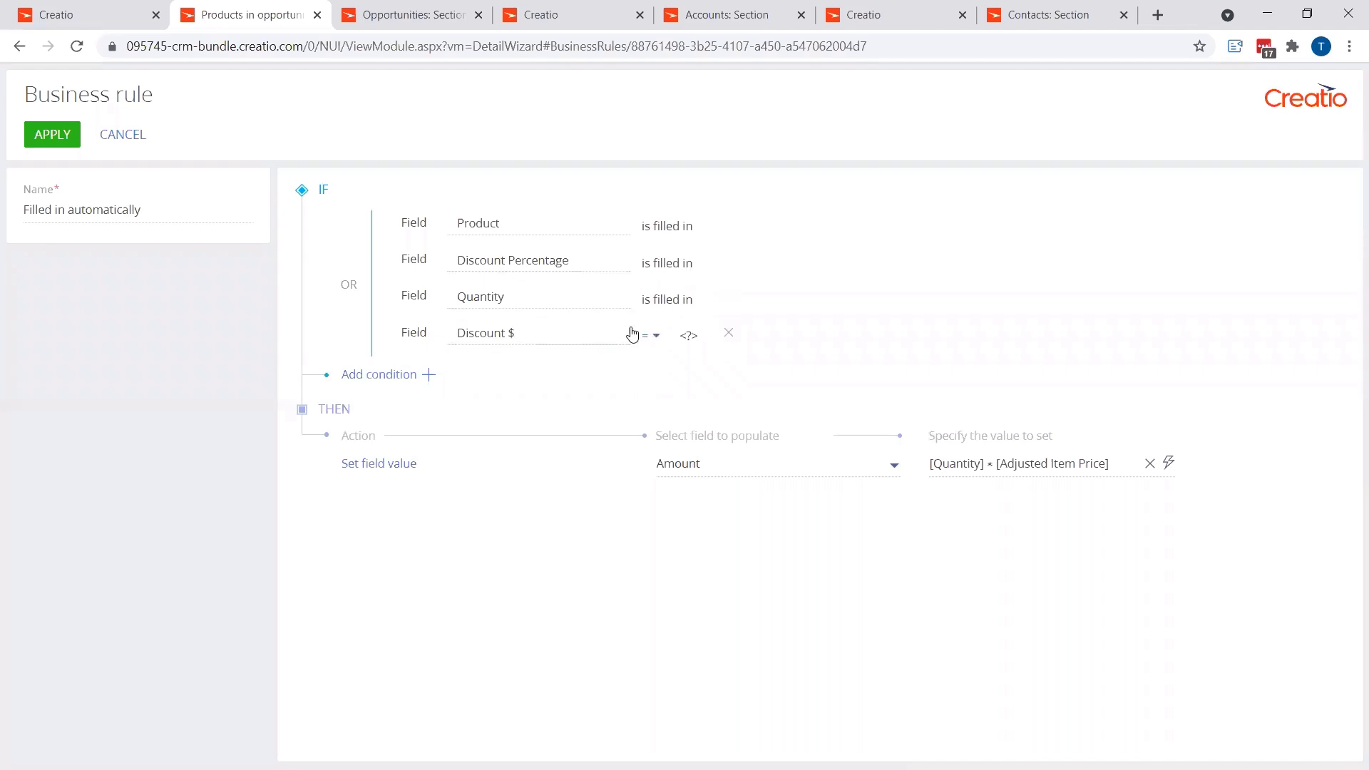
click(653, 340)
click(671, 391)
Step: Add a fifth condition requiring that Adjusted Item Price is filled in, apply the Amount rule and save the detail's business rules
click(470, 384)
click(502, 373)
text(ad)
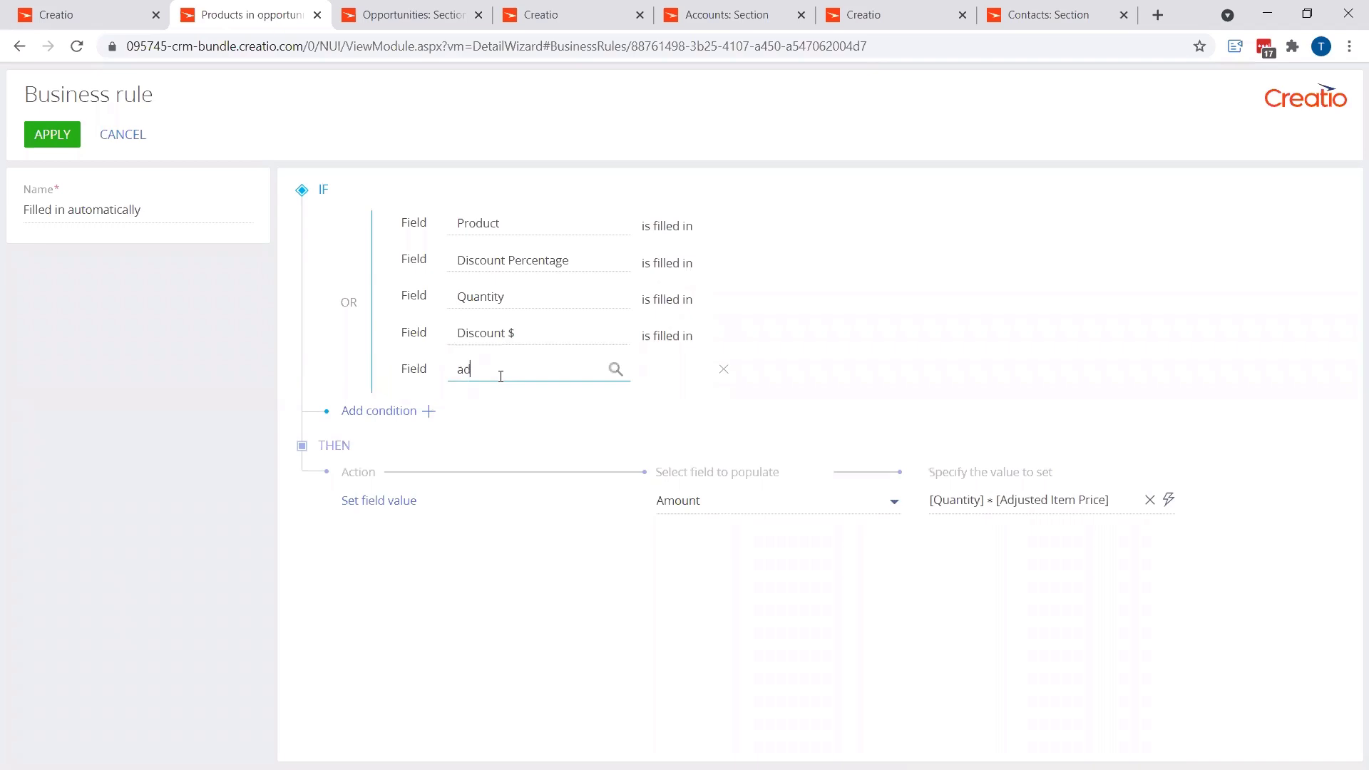
click(503, 399)
click(656, 383)
click(670, 432)
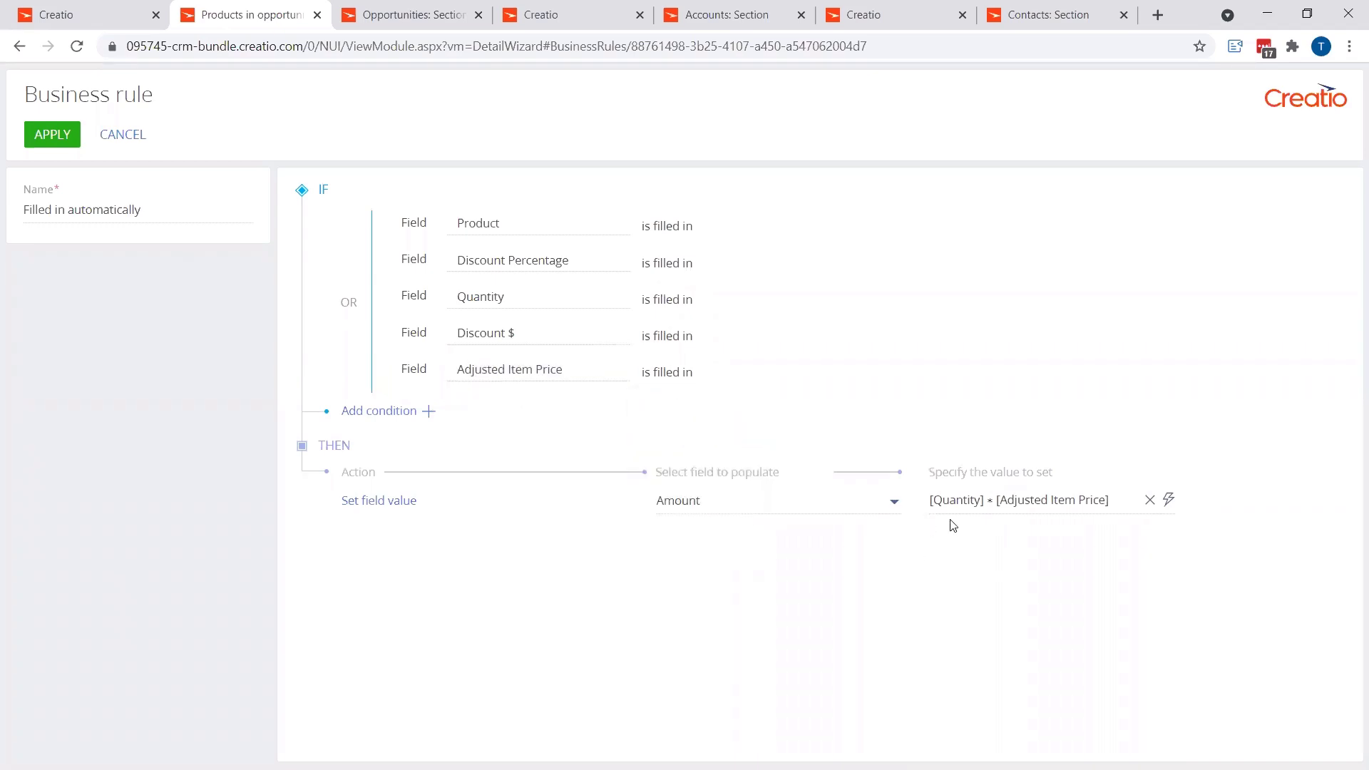
click(52, 134)
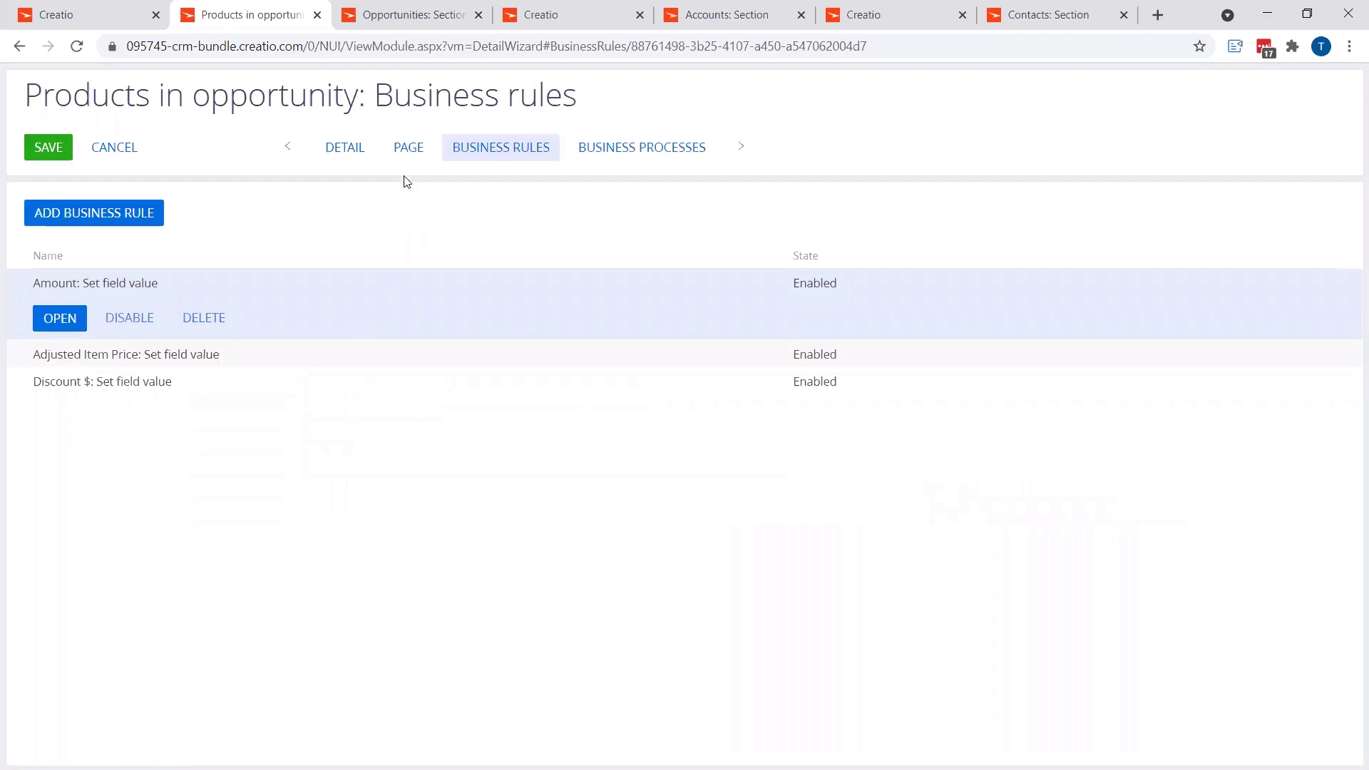
click(67, 161)
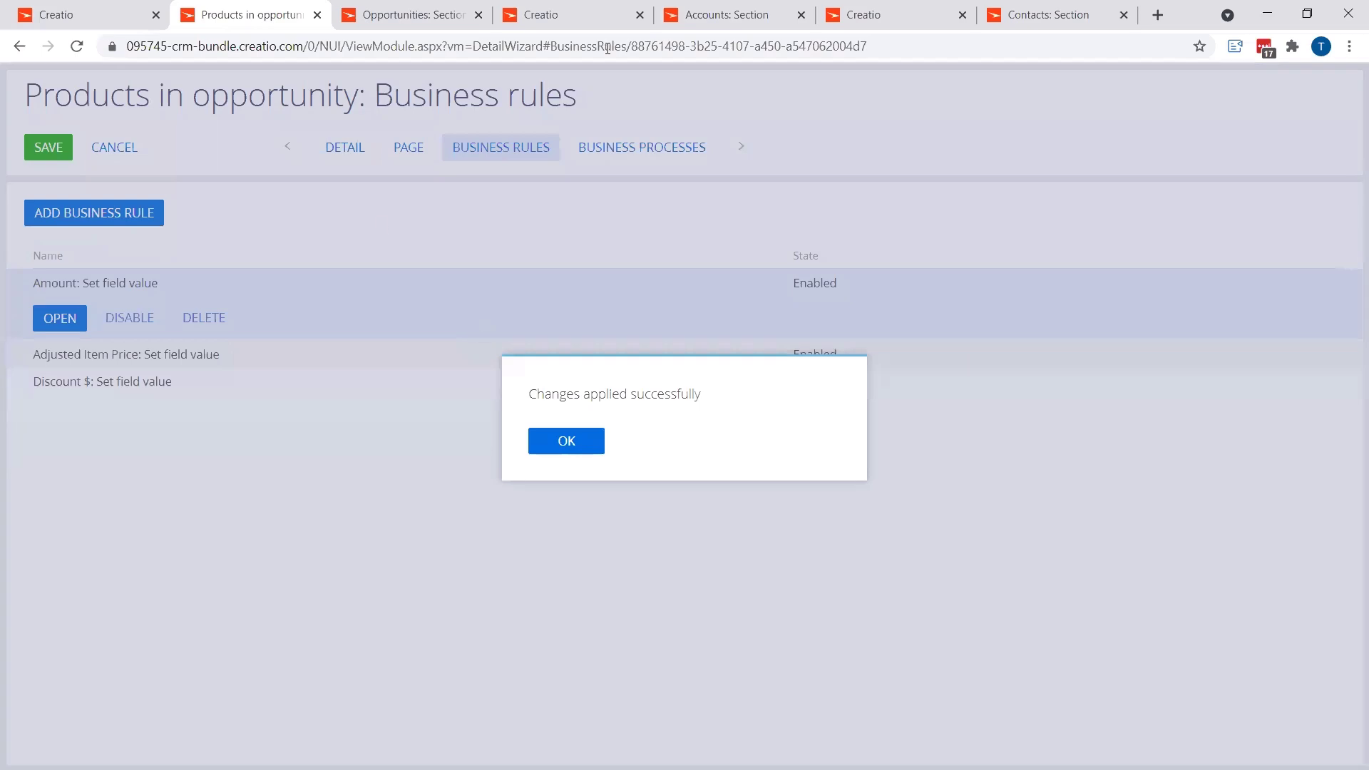
Step: Switch to the Test1 opportunity and add a product record to its Products detail with Asus ATIRADEON 4850 as the product
click(116, 15)
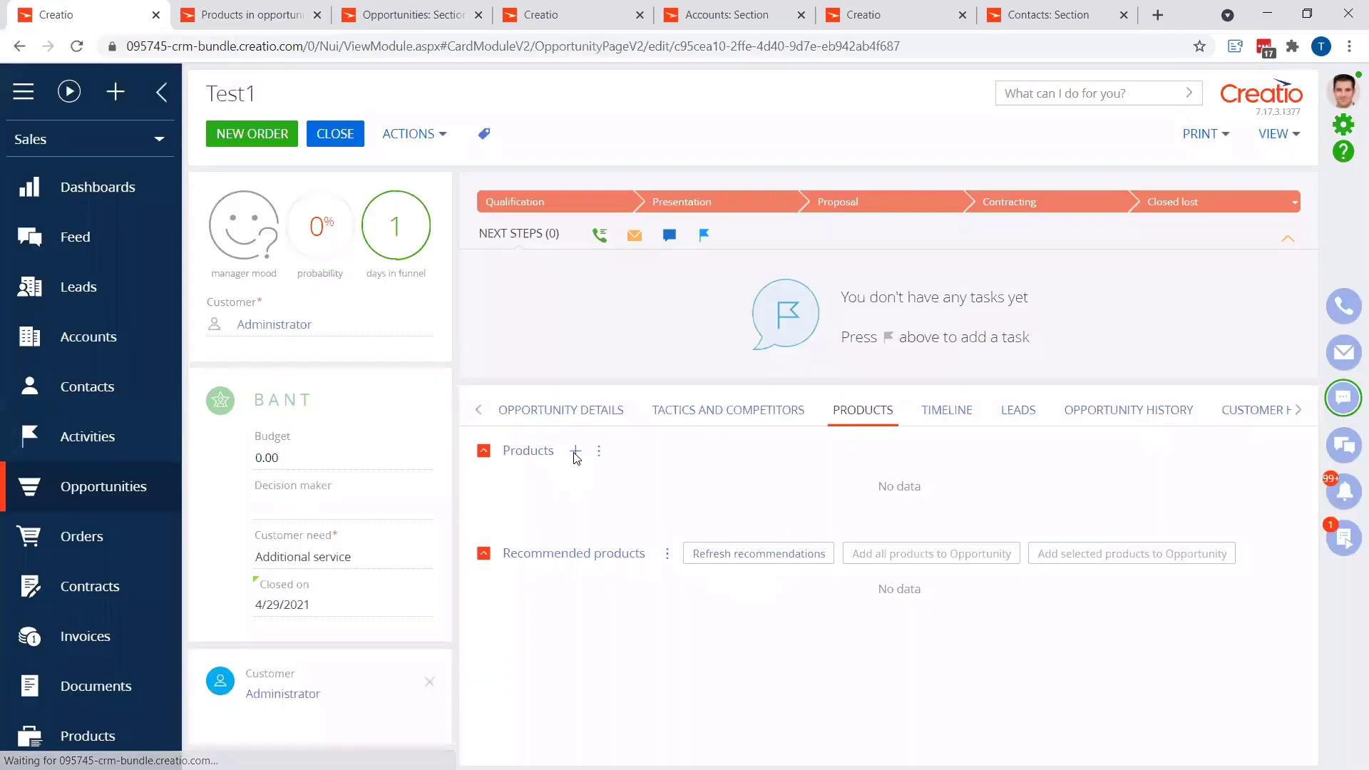
click(575, 451)
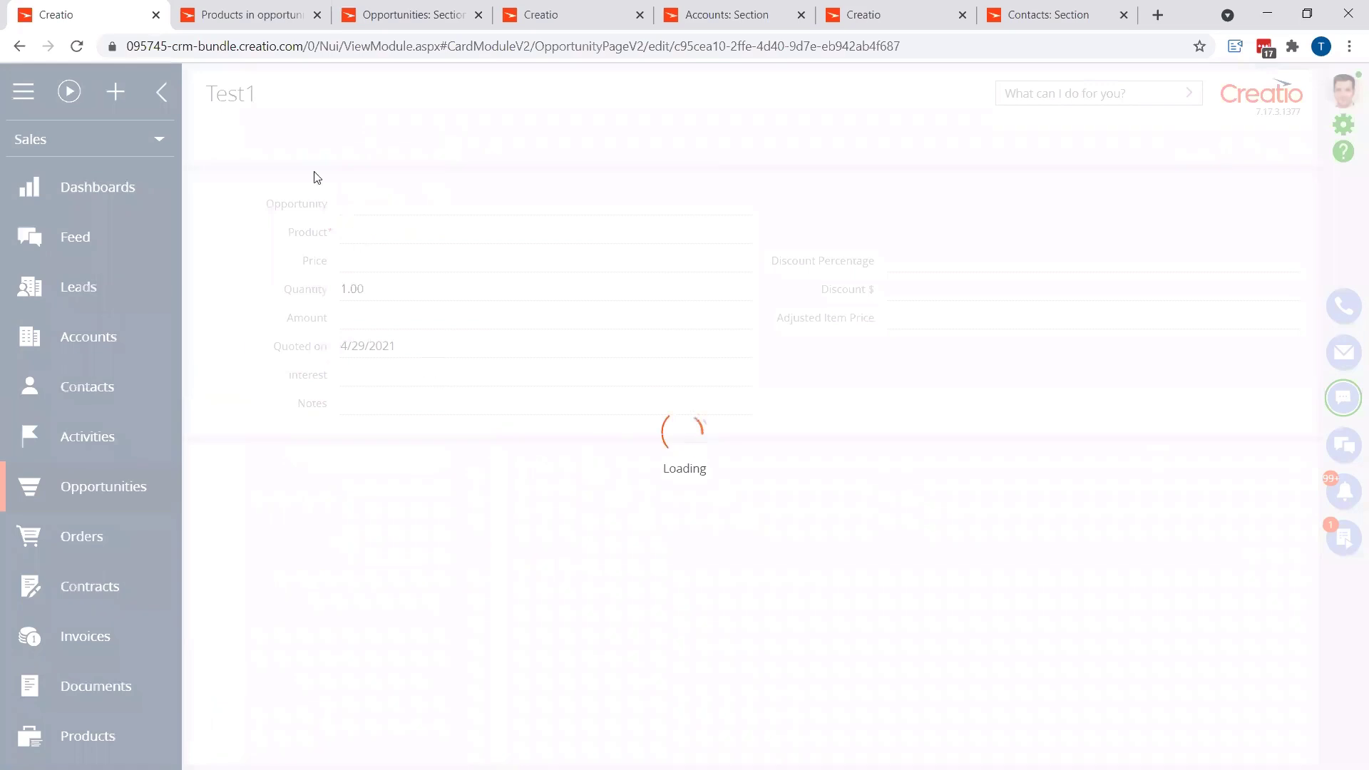
click(279, 135)
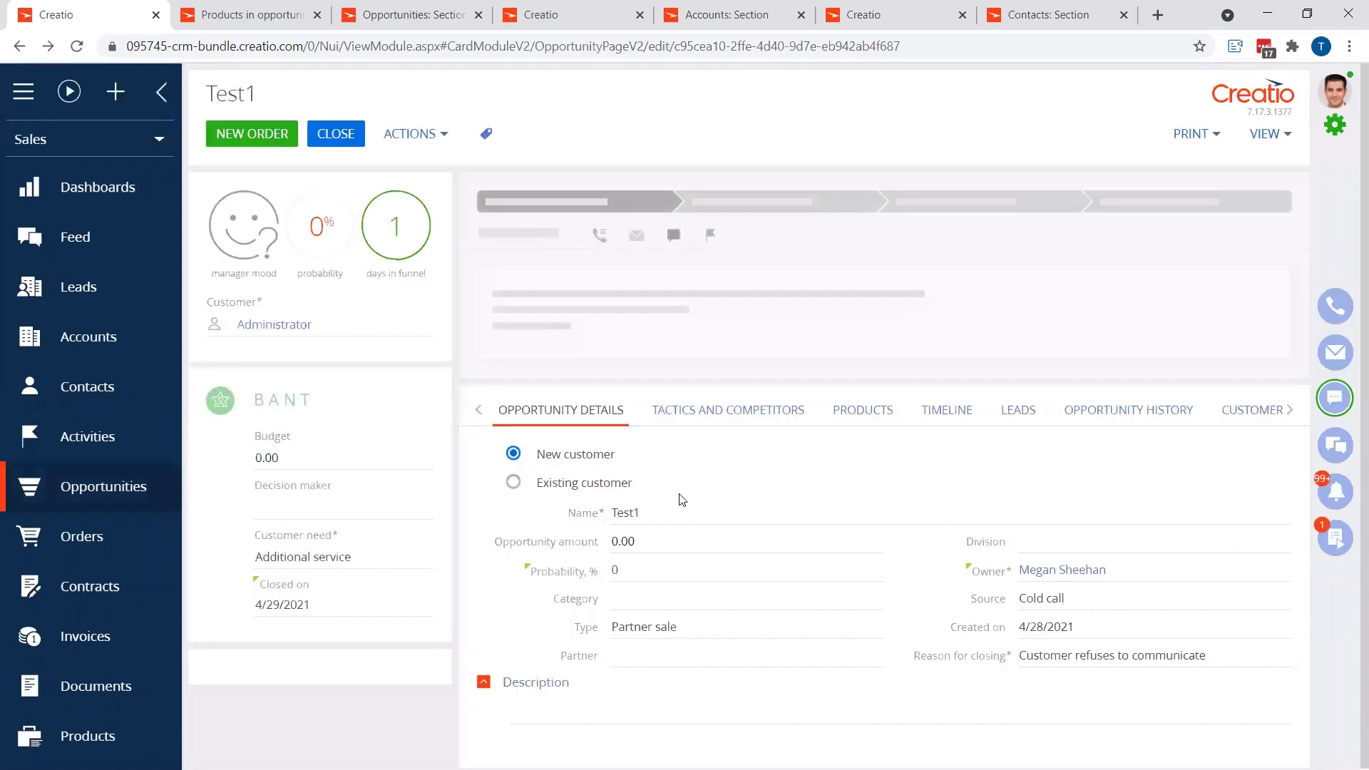
click(865, 414)
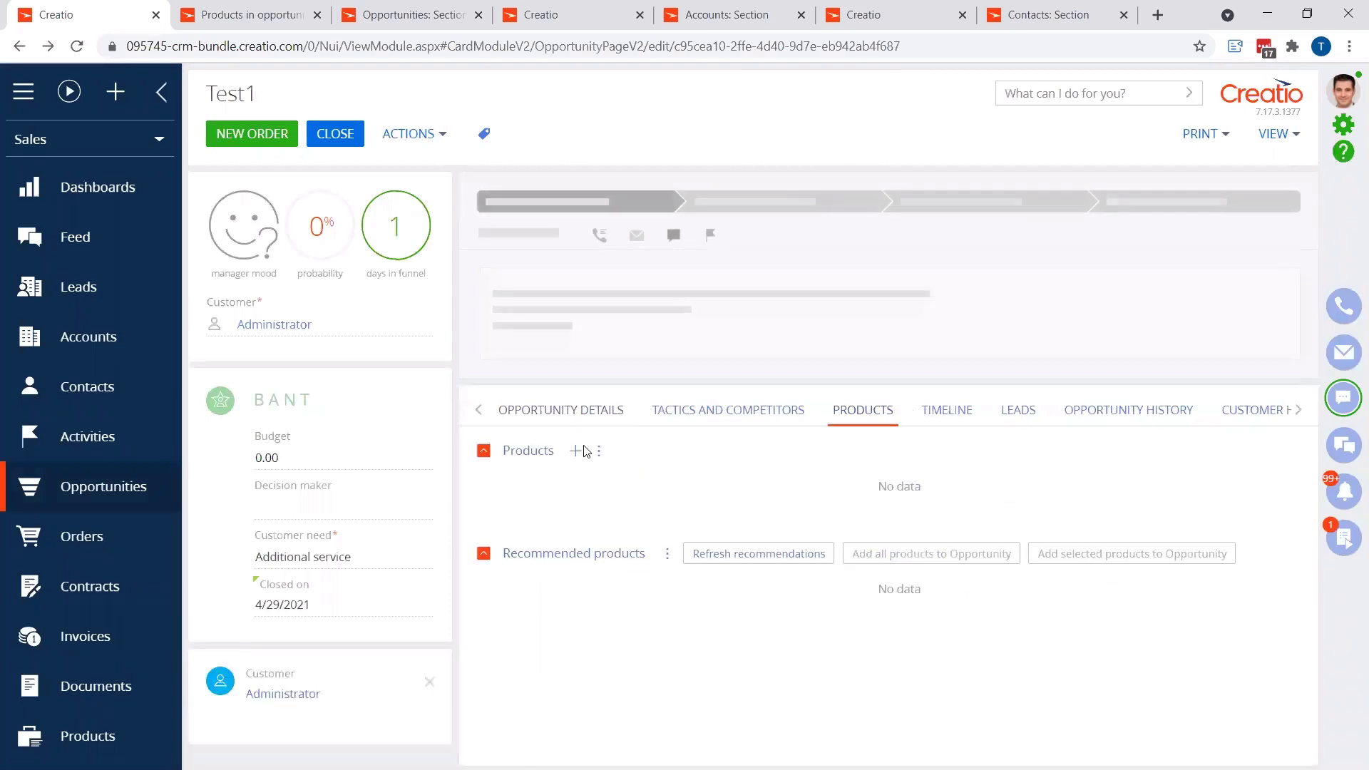
click(576, 451)
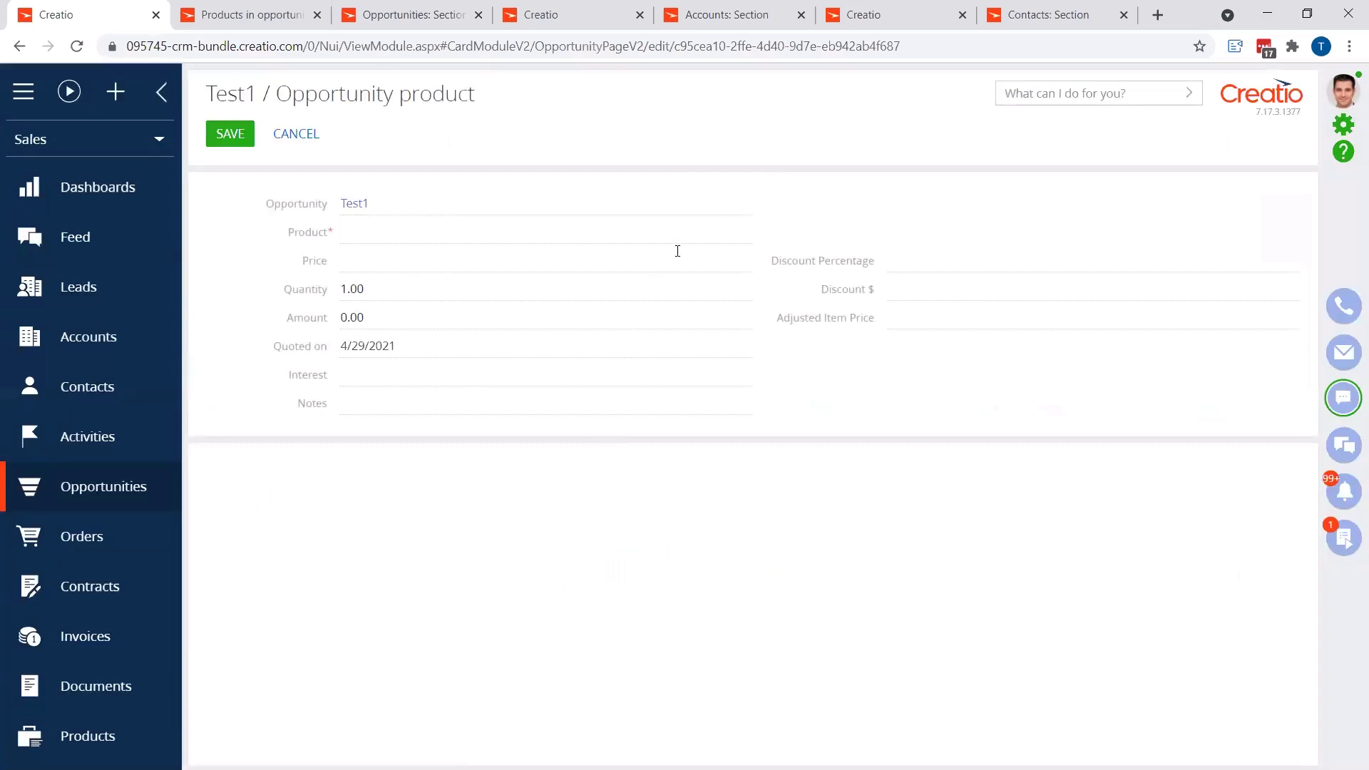
click(735, 233)
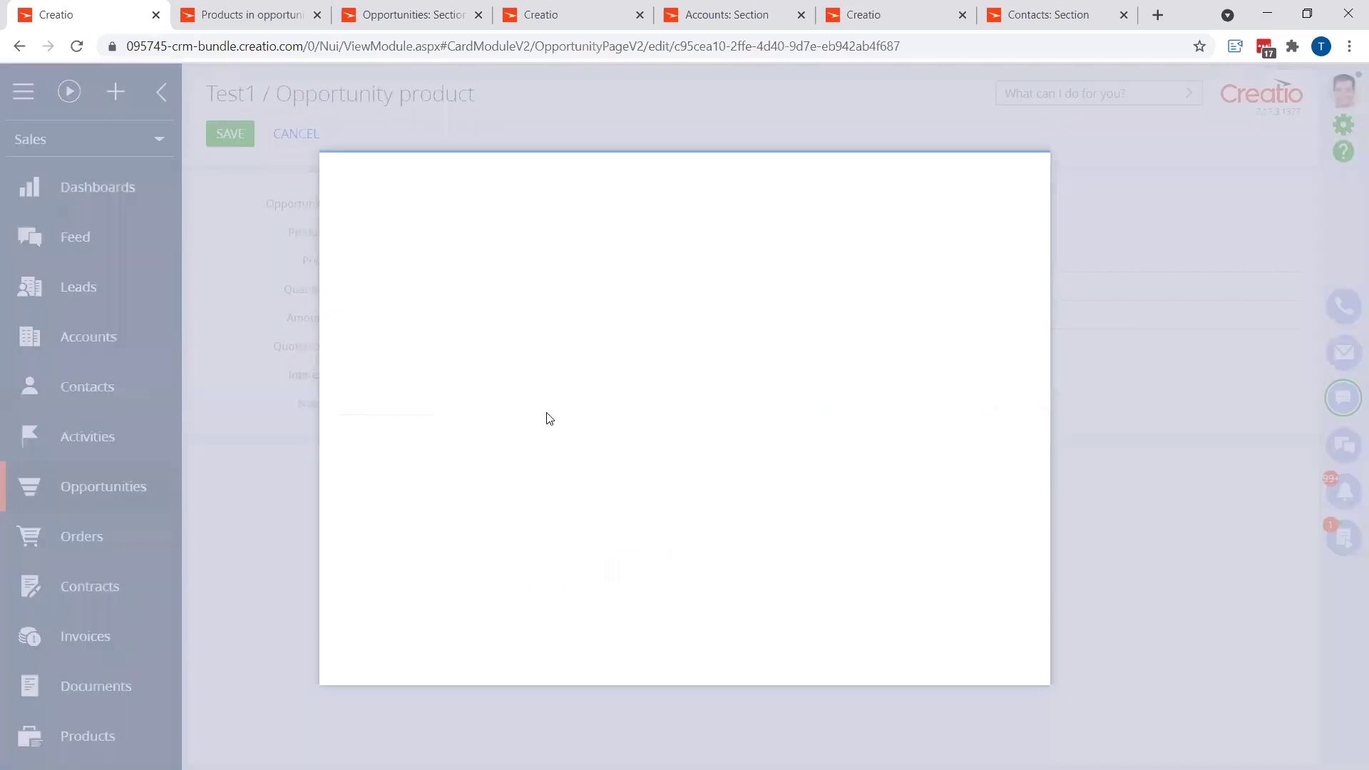
click(393, 351)
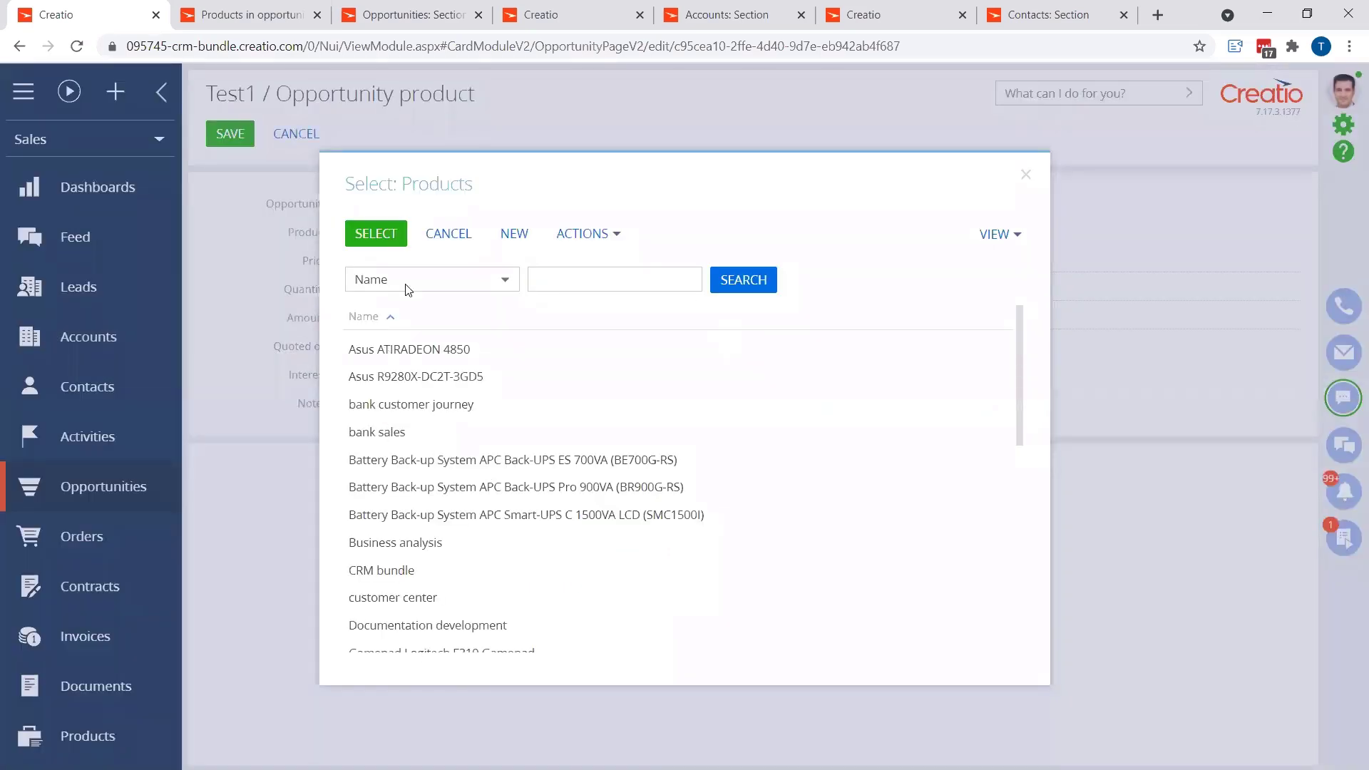
click(394, 241)
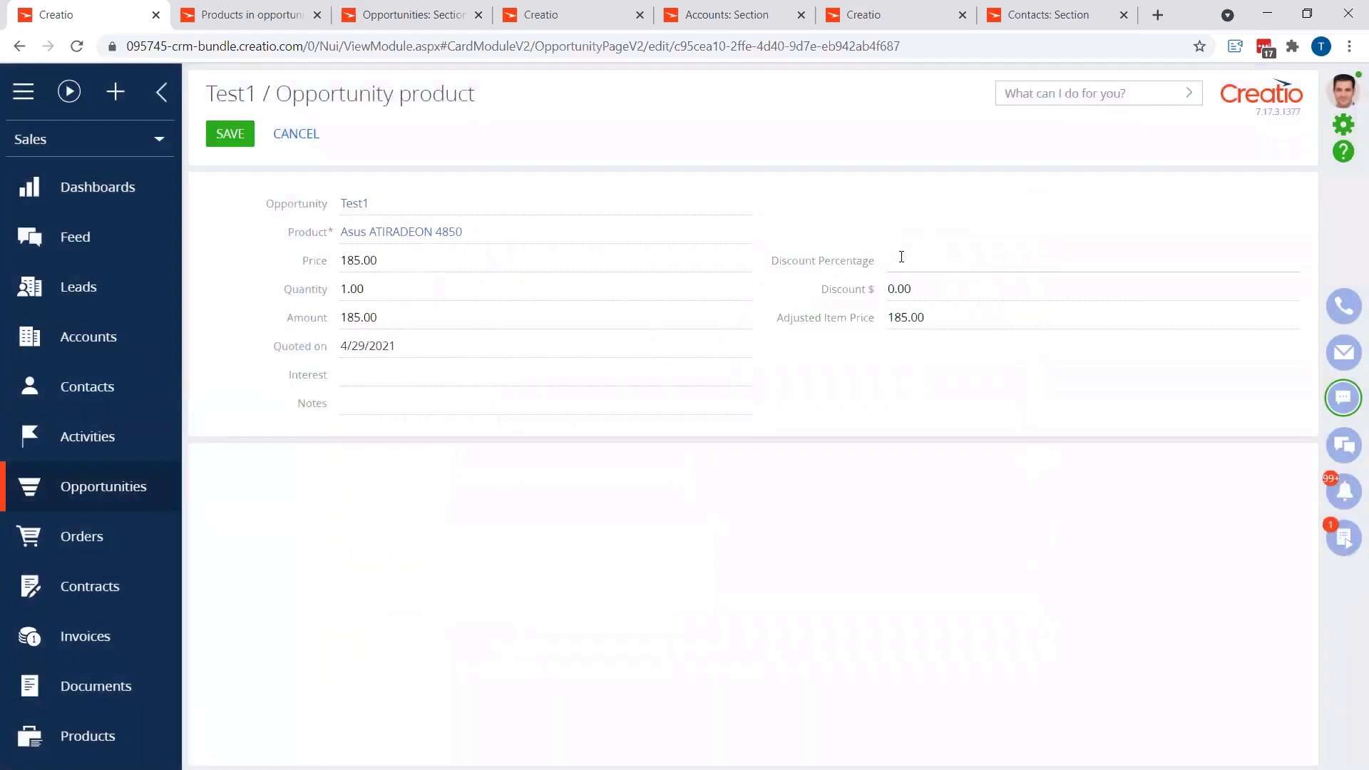
Step: Set the opportunity product's Discount Percentage to 10
click(909, 258)
text(10)
click(913, 389)
click(949, 262)
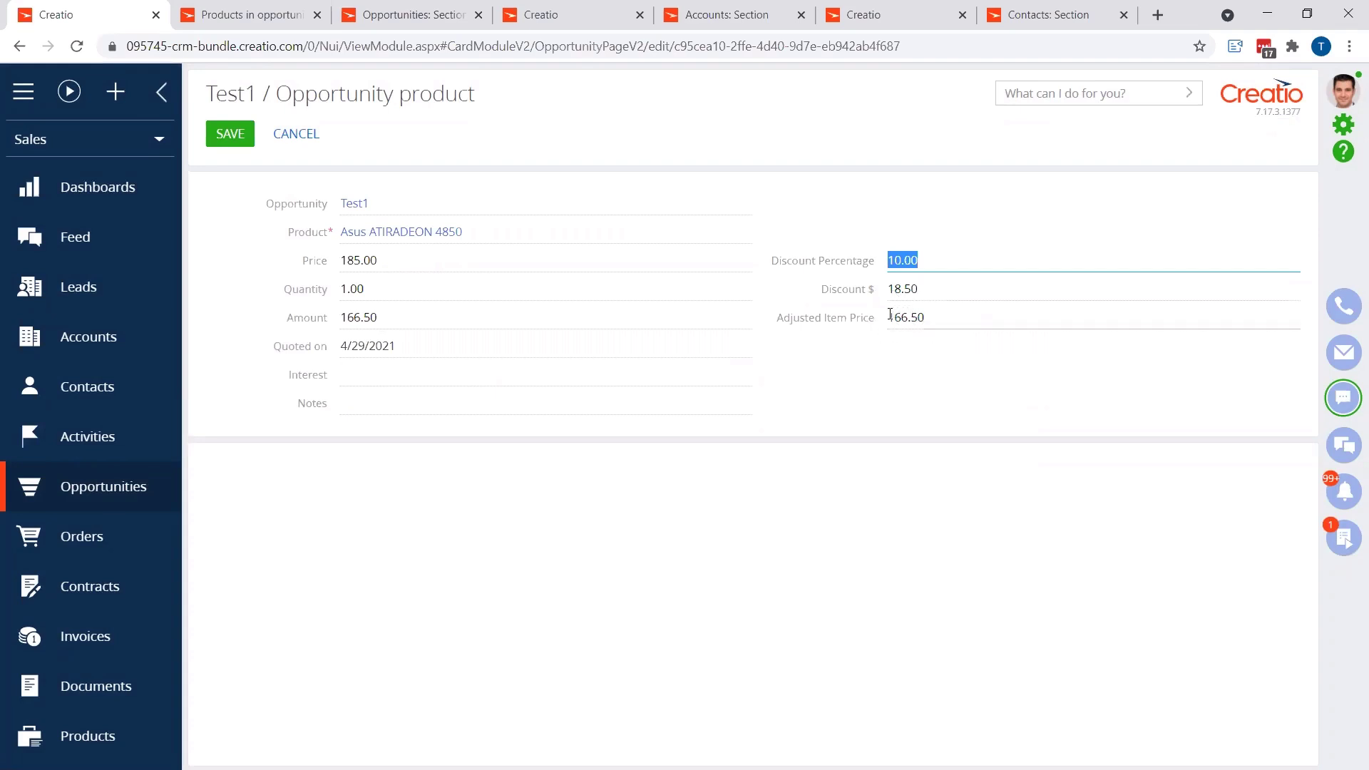
Step: Set the opportunity product's Quantity to 10
click(379, 285)
text(1)
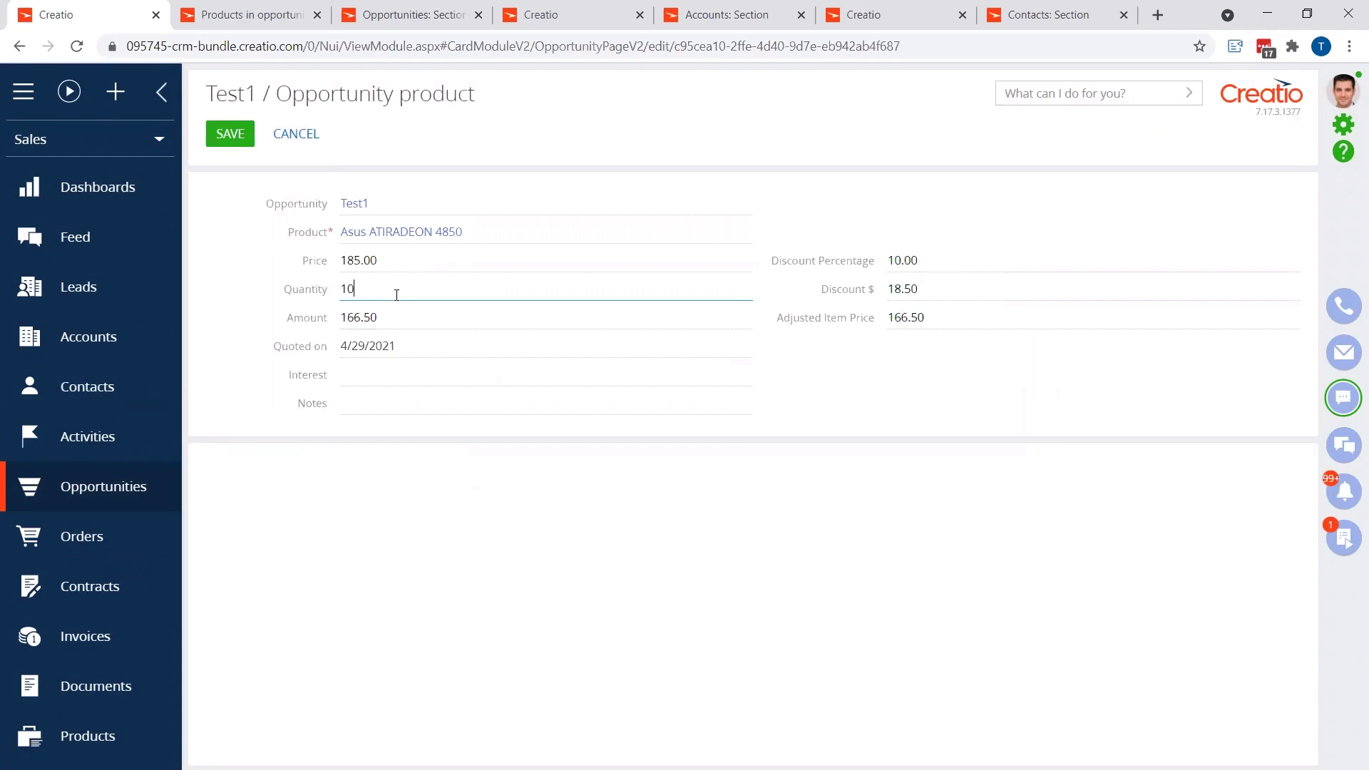
key(Tab)
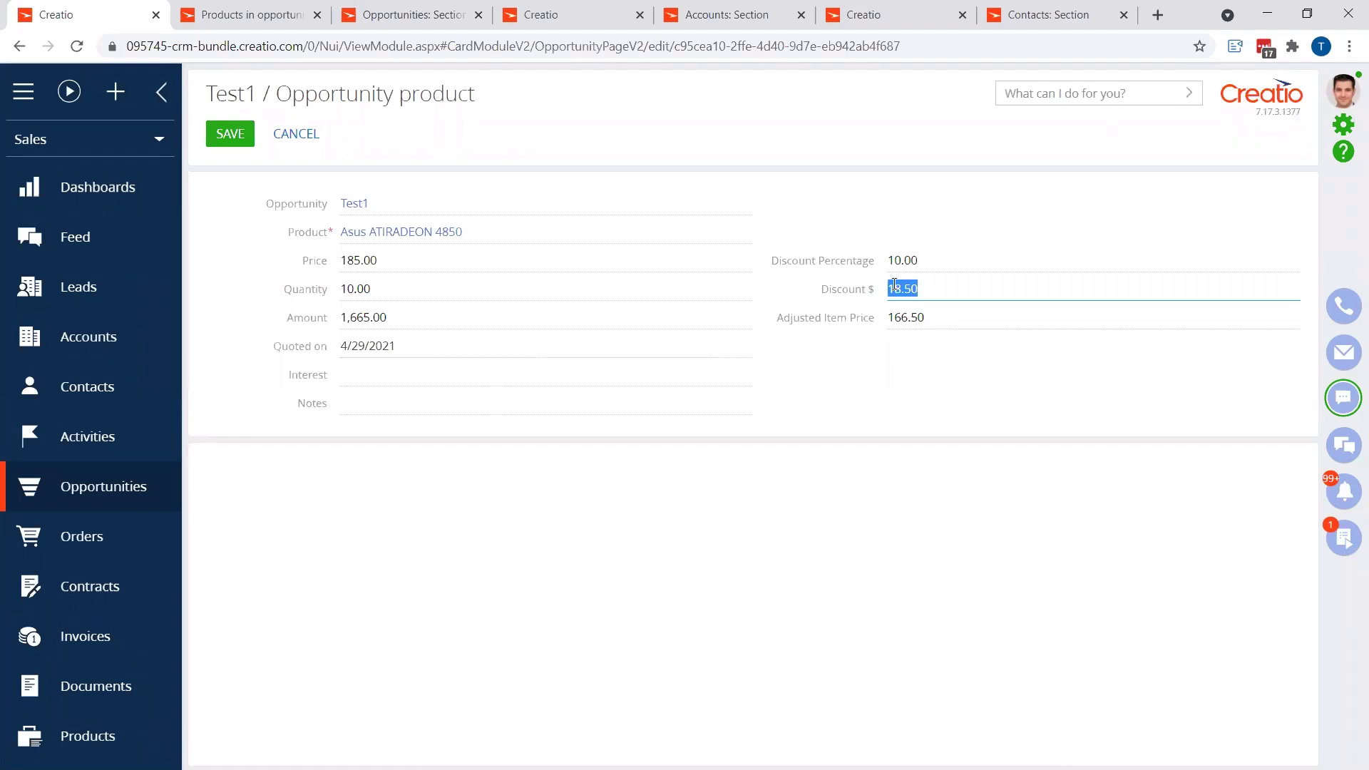
click(913, 314)
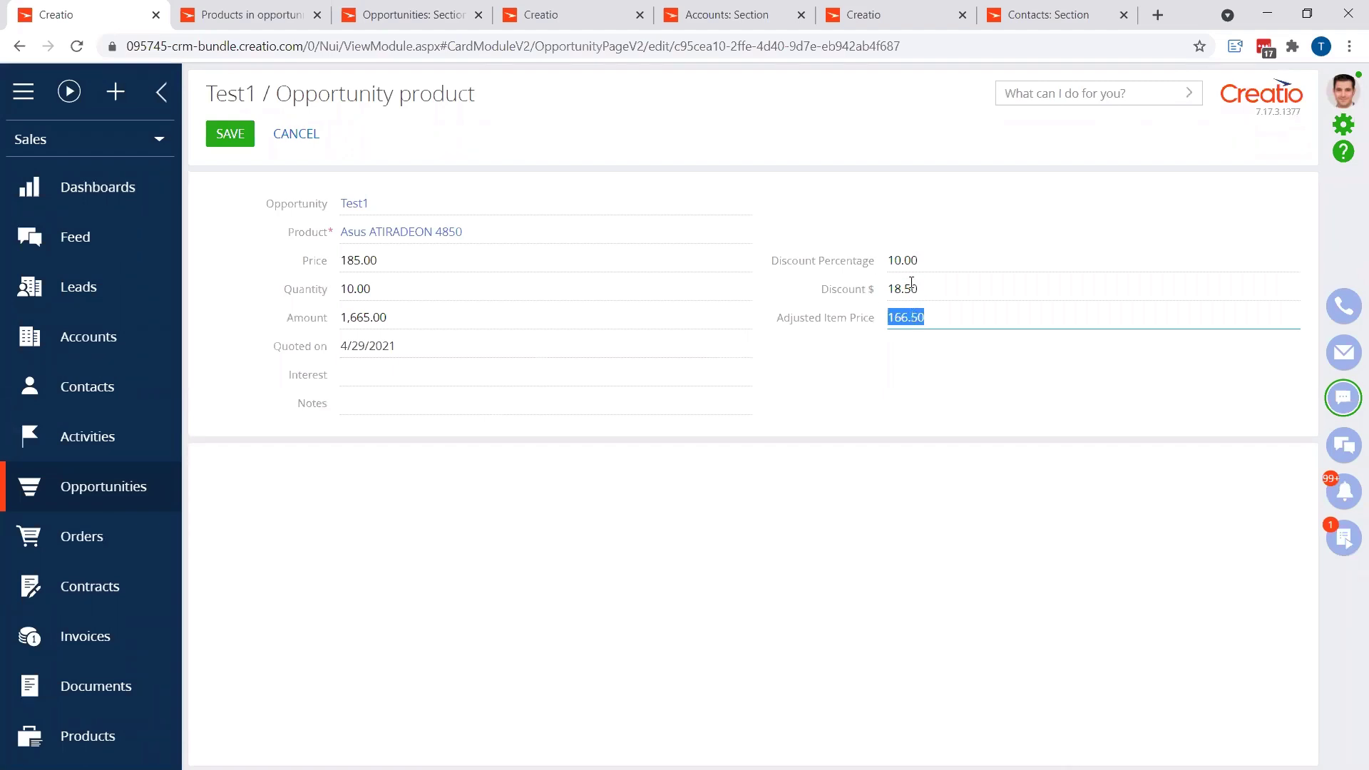
click(911, 284)
click(914, 318)
click(904, 286)
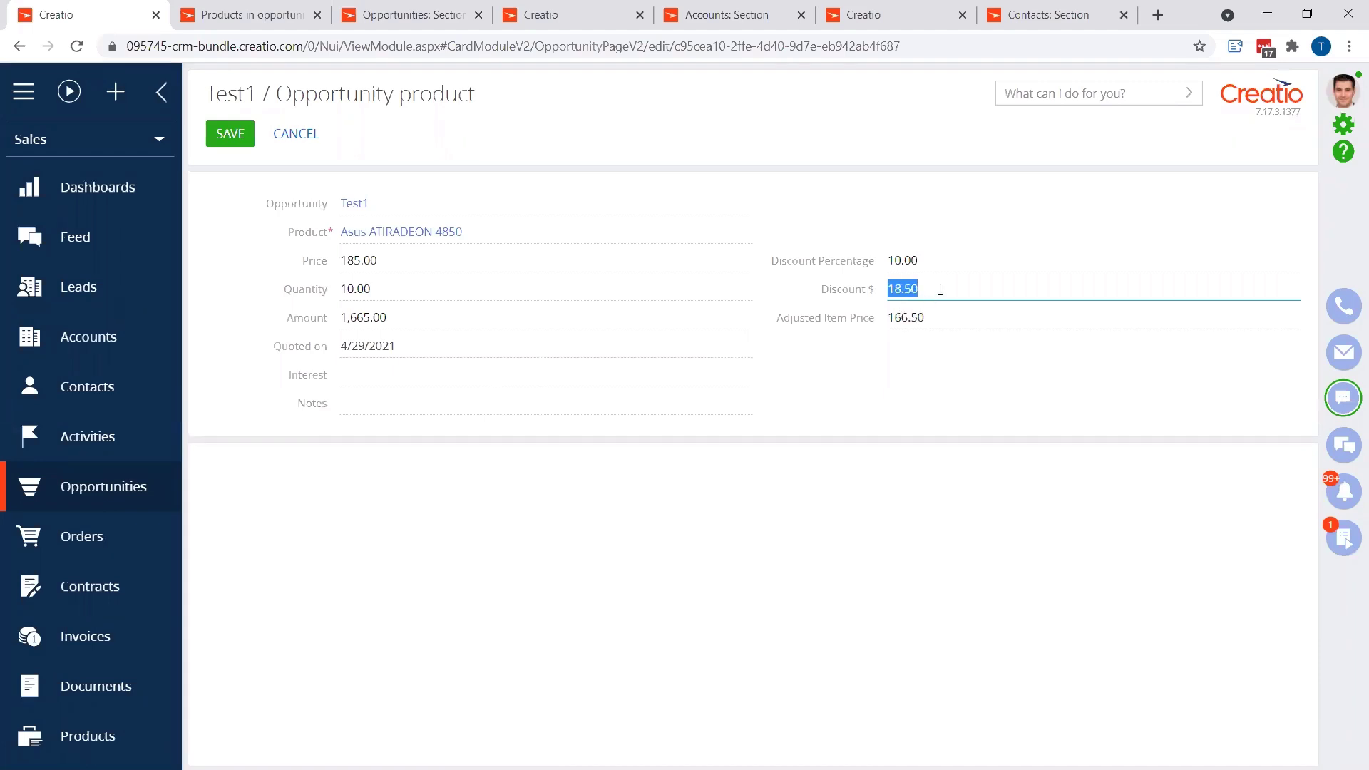
click(932, 319)
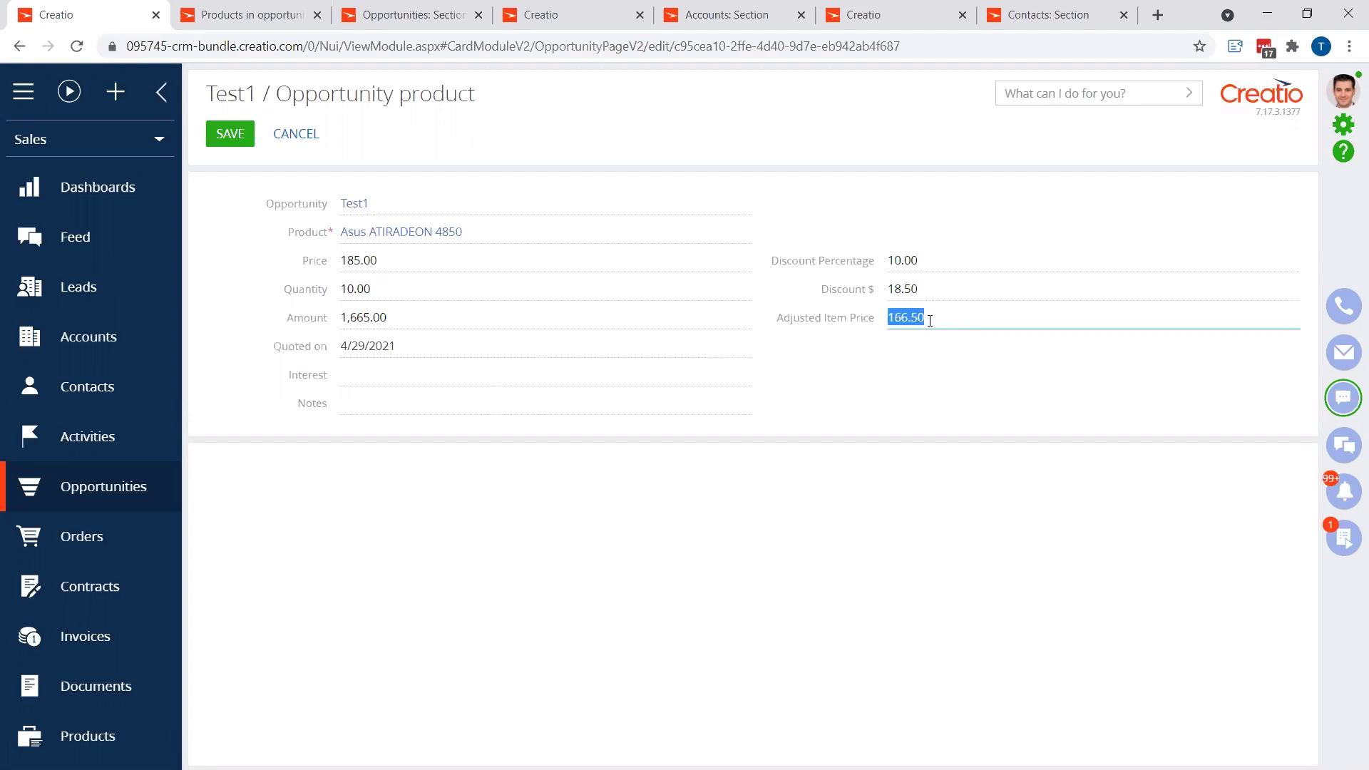
Step: Set Discount $ to 20 so the adjusted price and amount recalculate, and save the opportunity product
click(927, 286)
text(20)
click(704, 326)
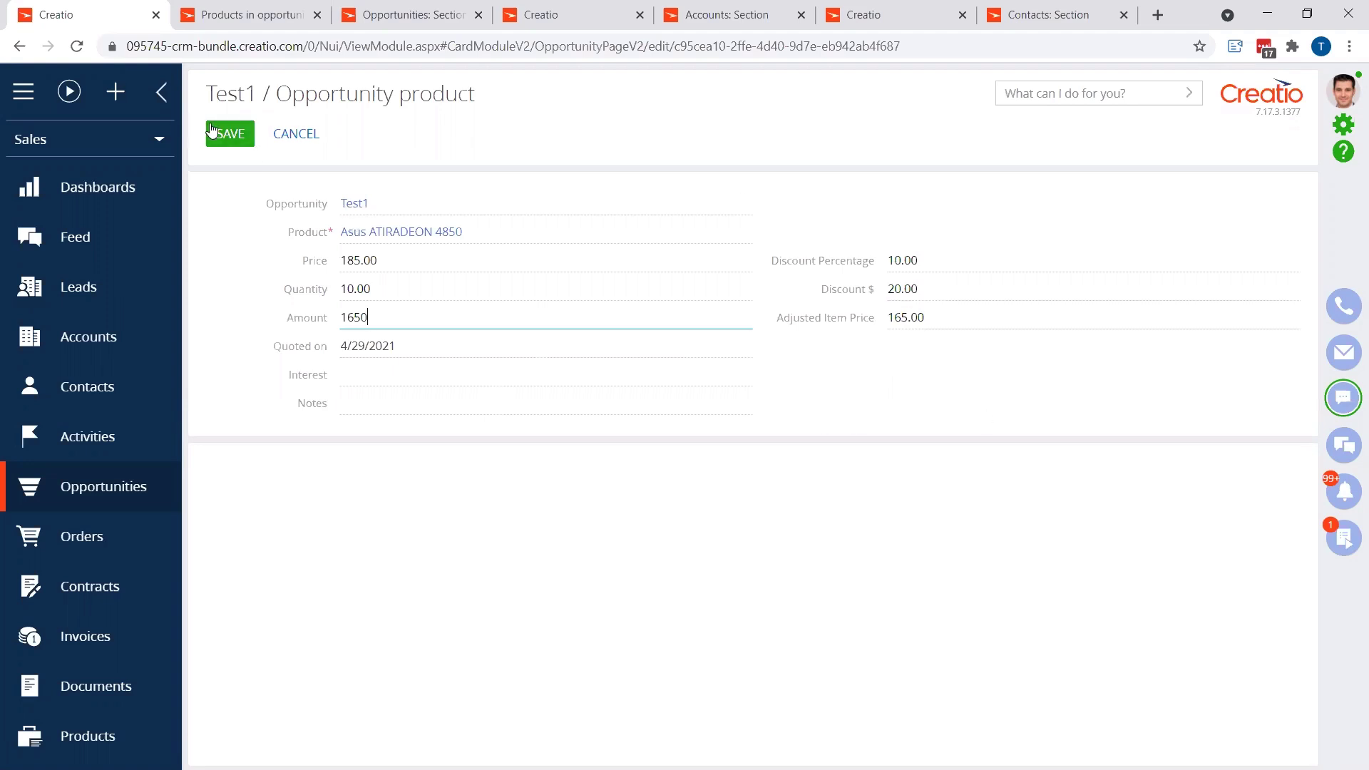
click(271, 244)
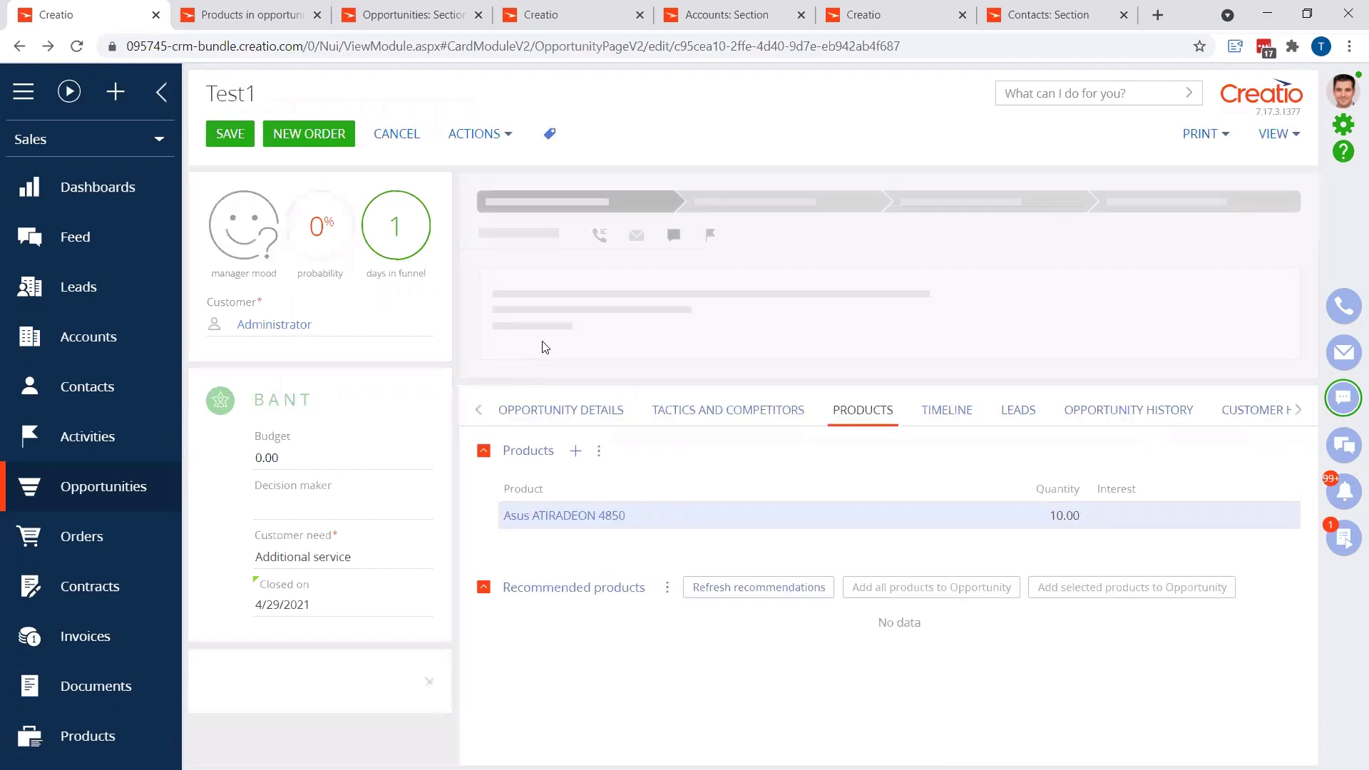